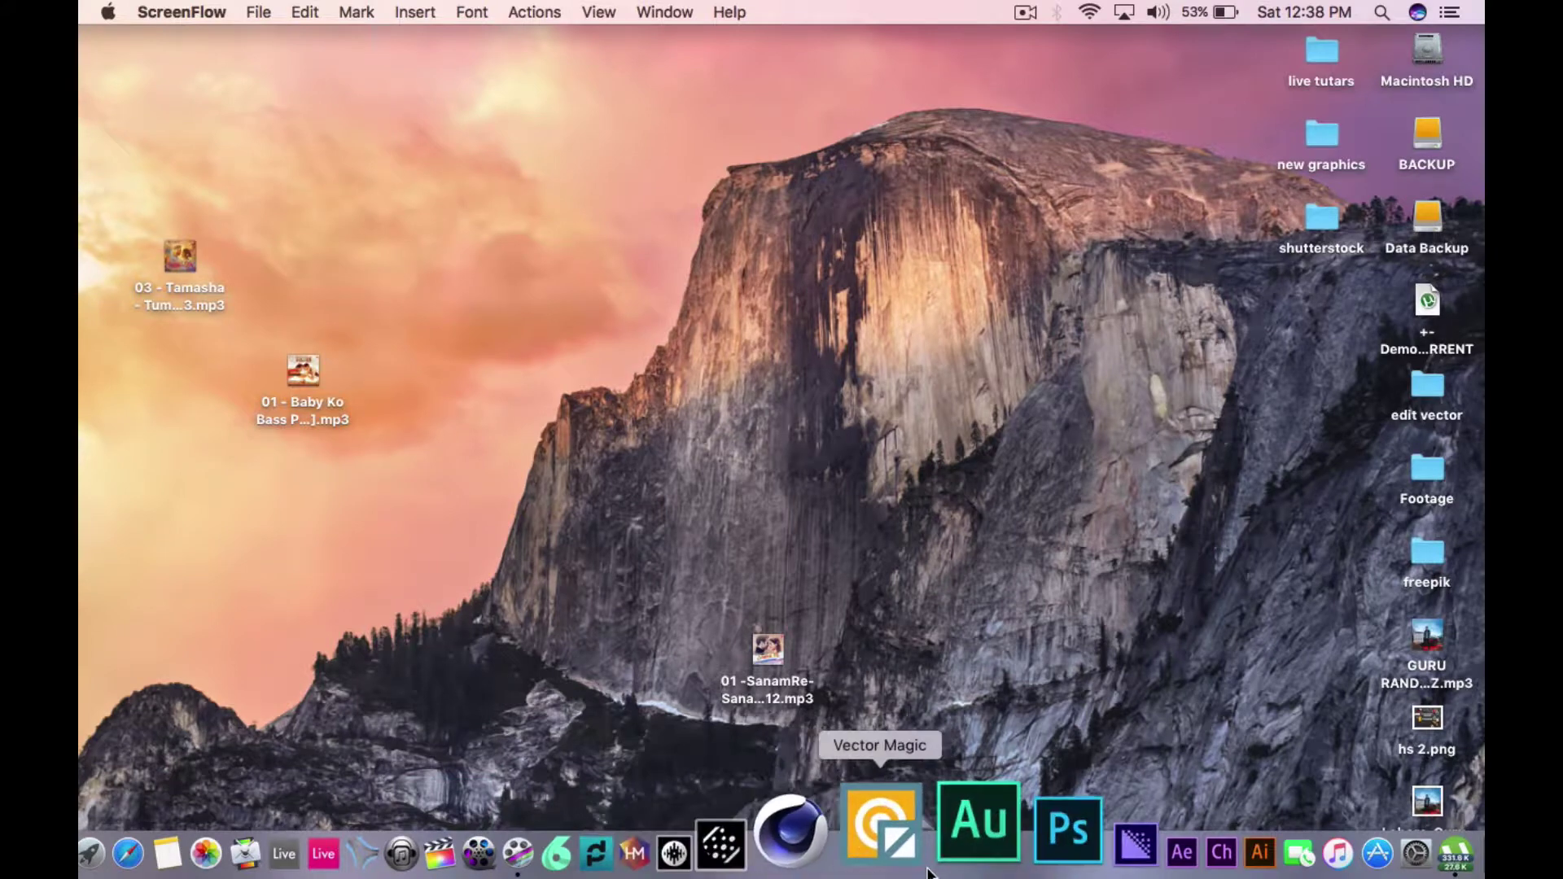
- Switch to Adobe Audition and import the song "01 -SanamRe- Sanam Re[DJMaza.Info]- 6A- 112.mp3" from the Desktop
click(948, 819)
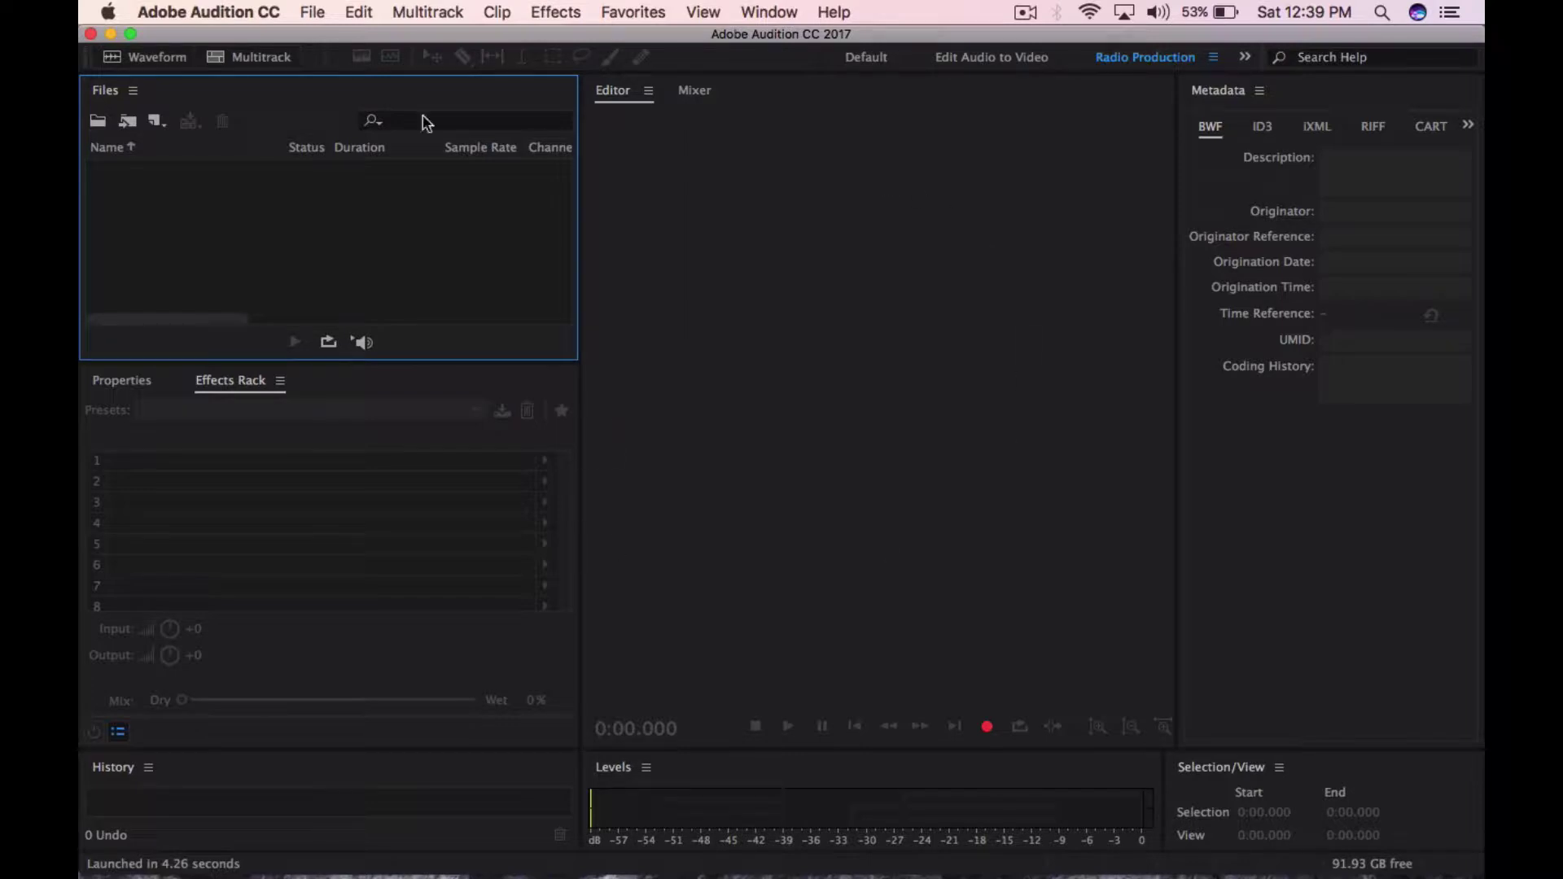
click(314, 12)
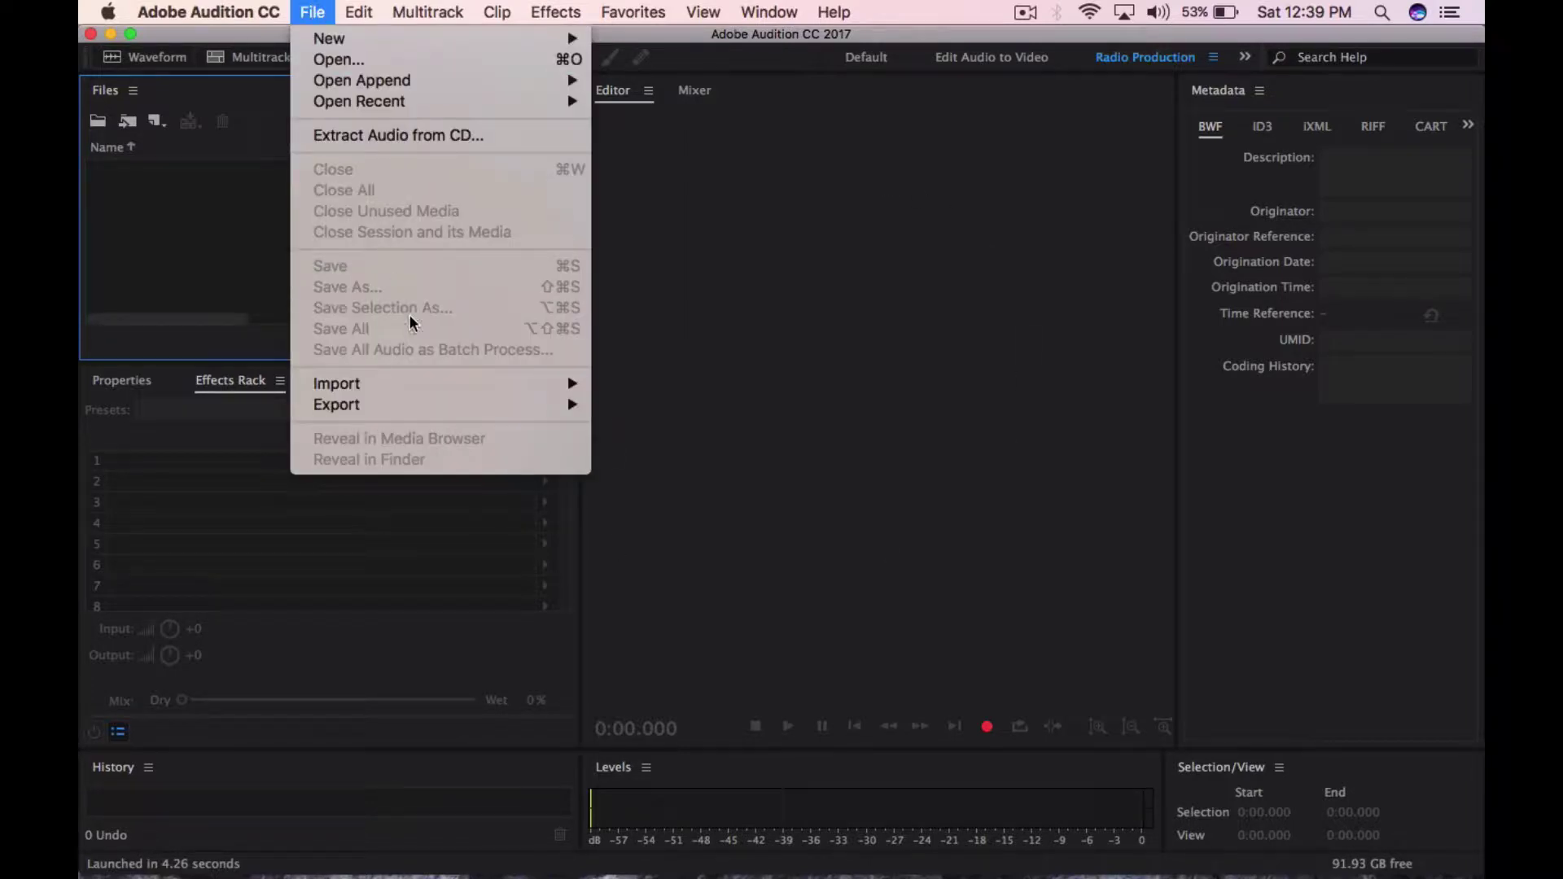
mouse_move(433, 395)
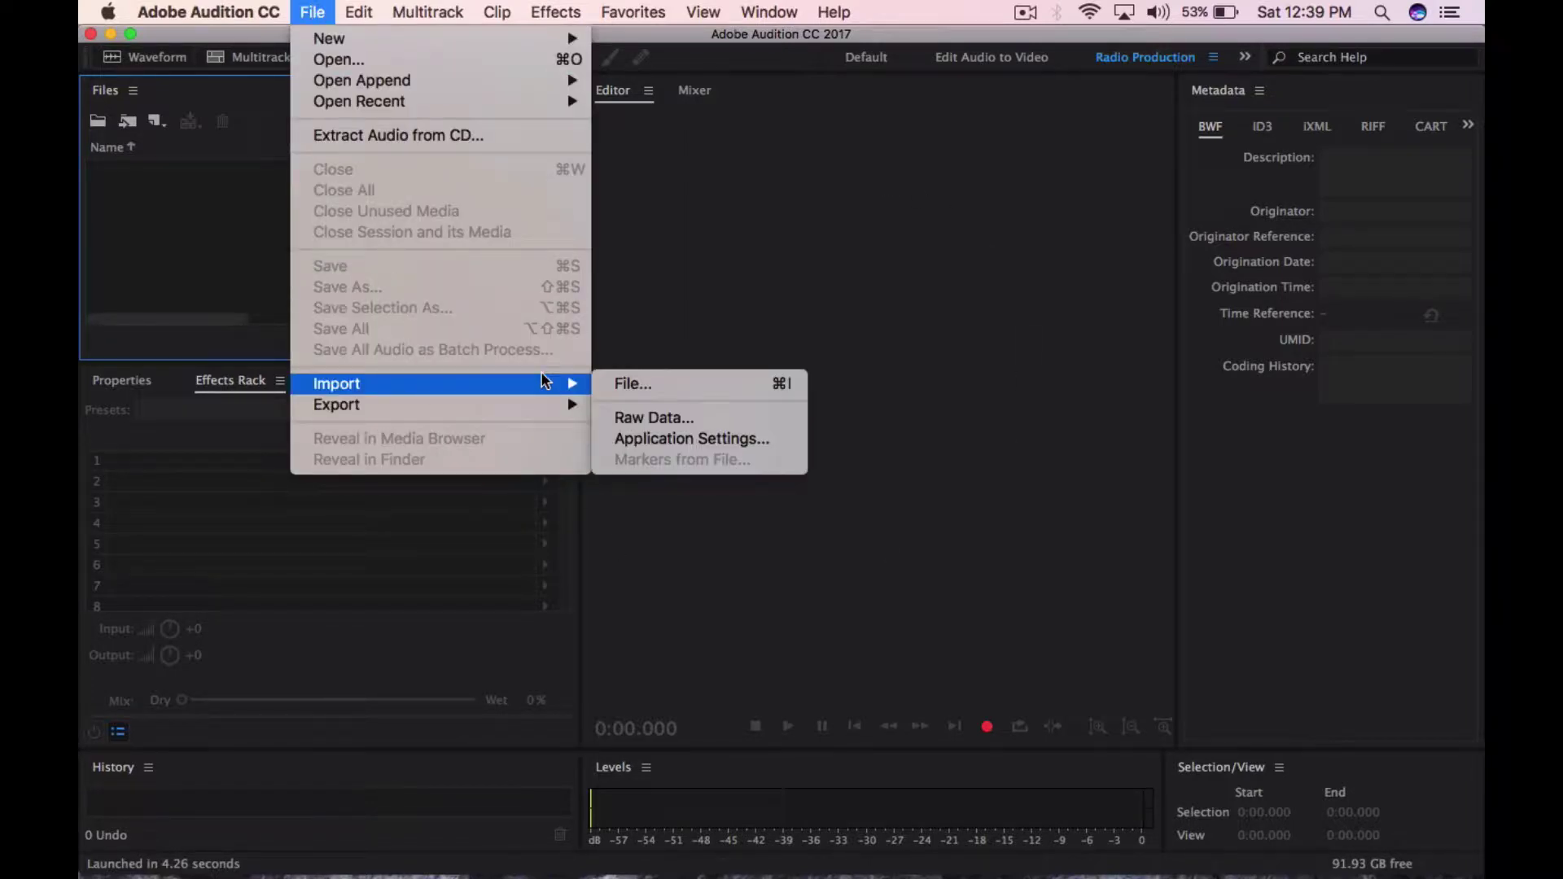
click(624, 384)
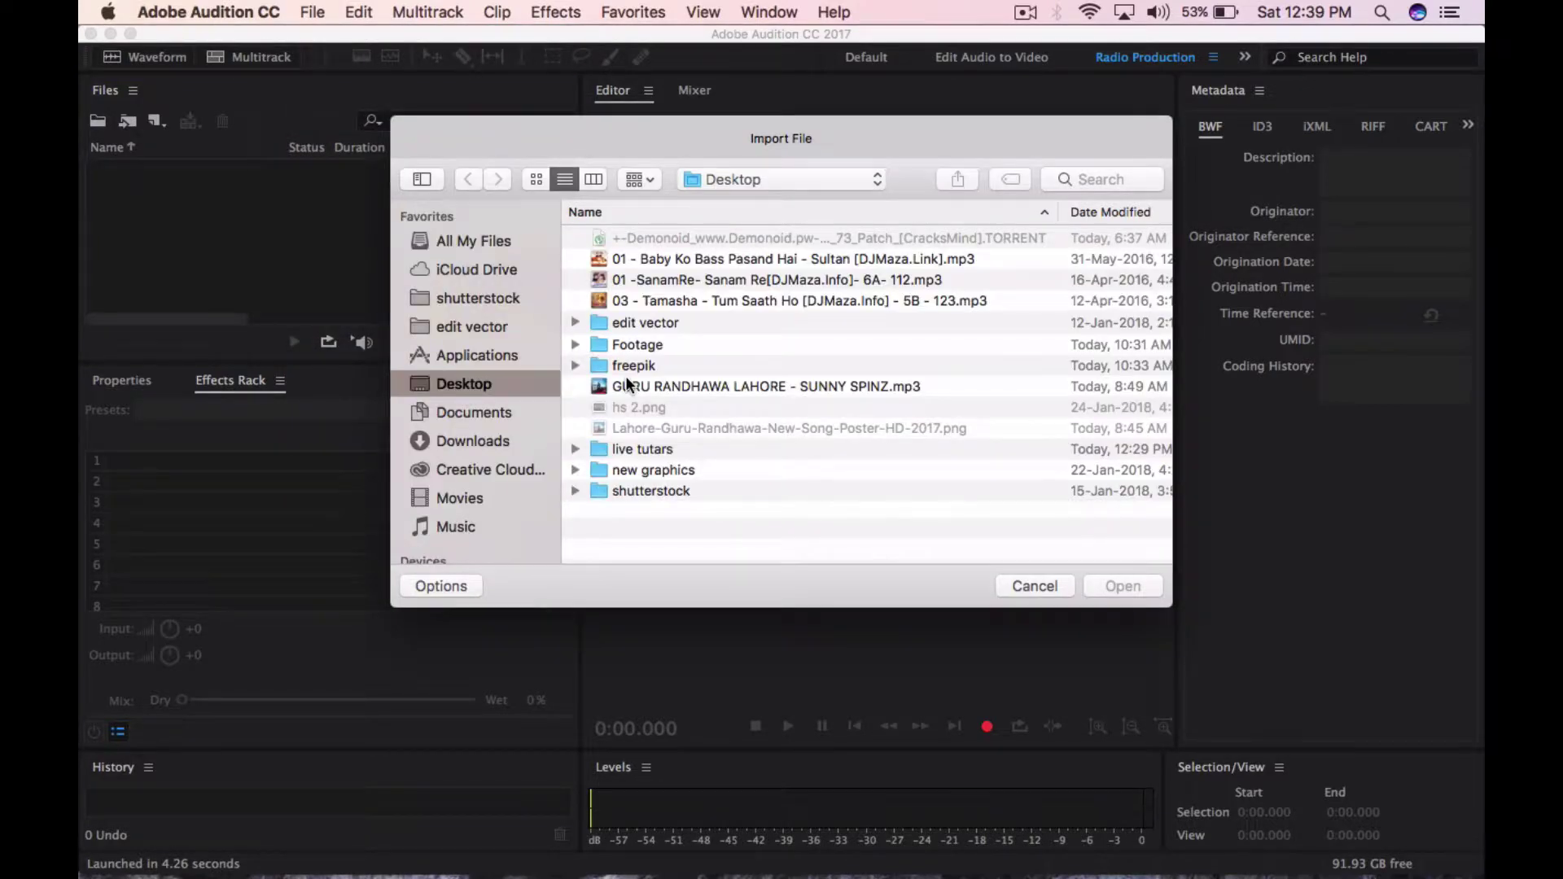
click(644, 281)
click(1106, 583)
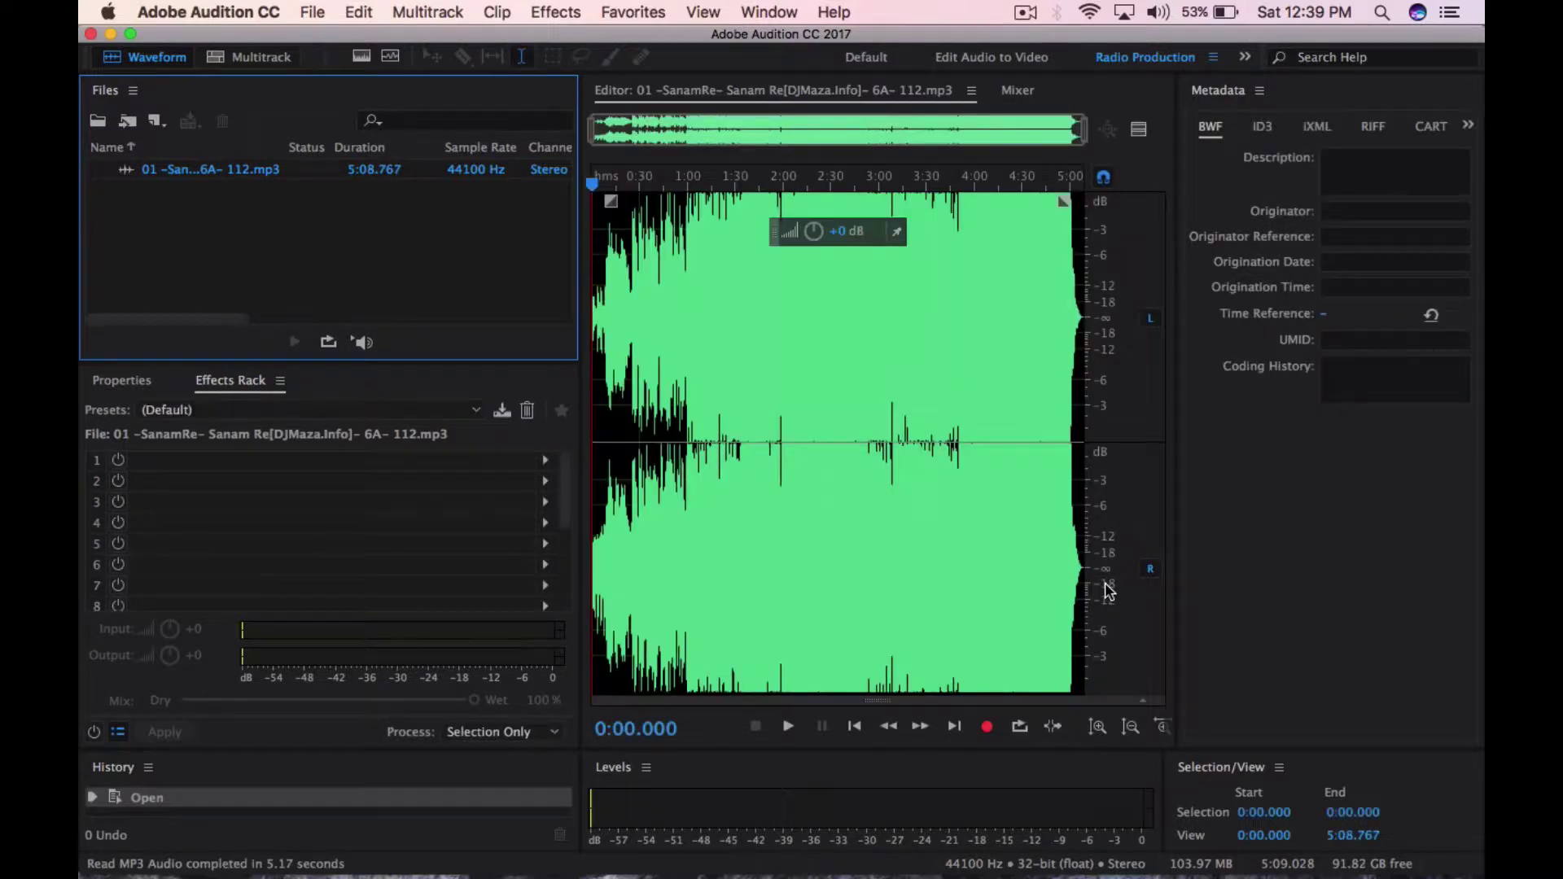
- Listen to the original song from the start, at about 0:43 and from about 1:05, and stop playback
key(space)
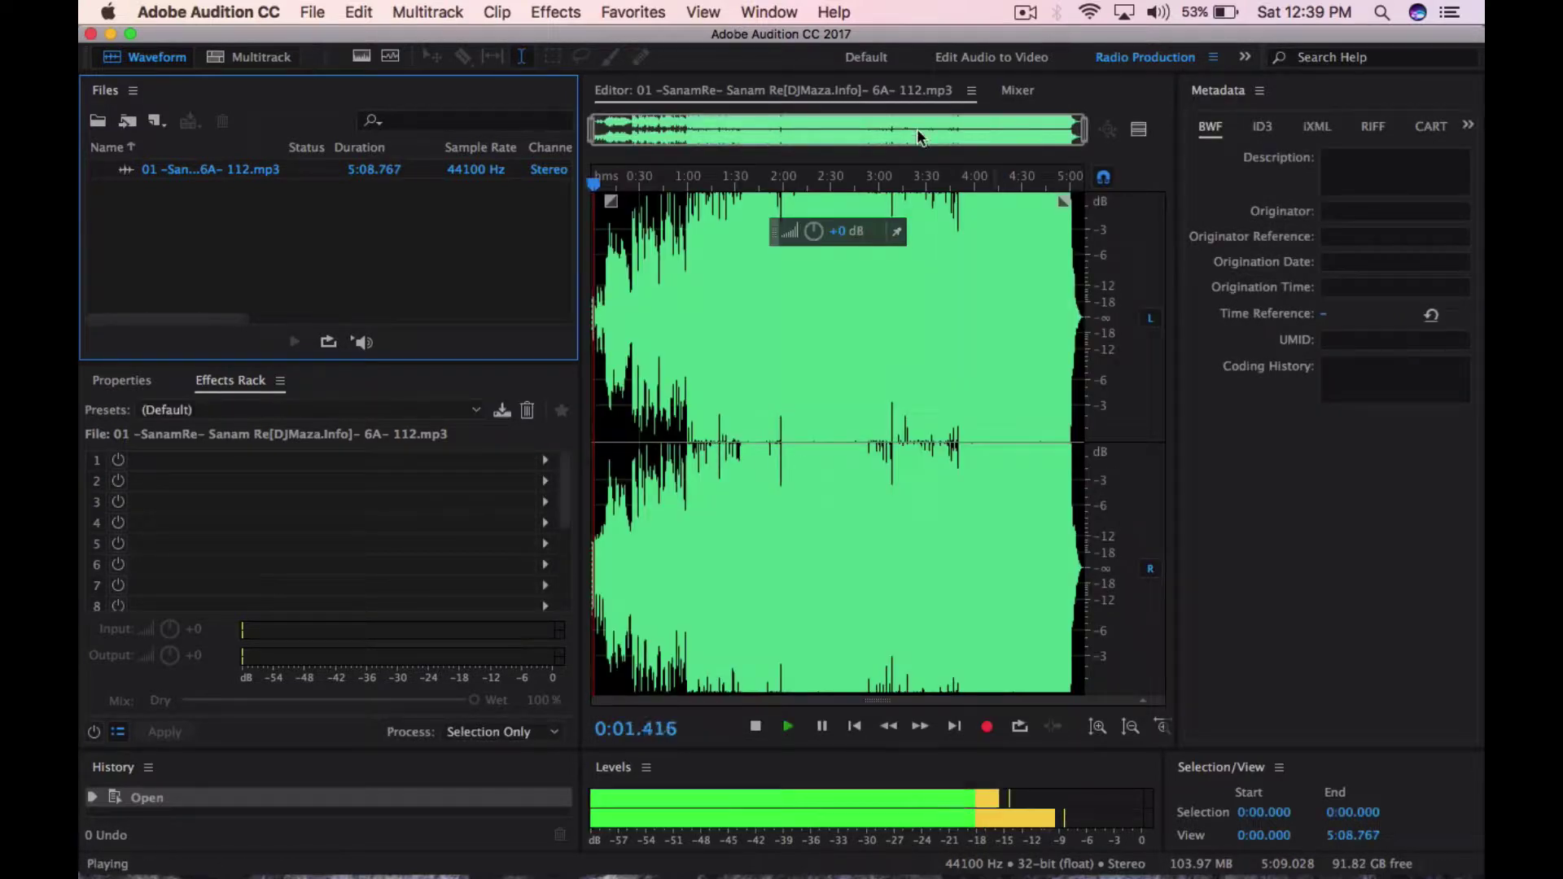
click(662, 180)
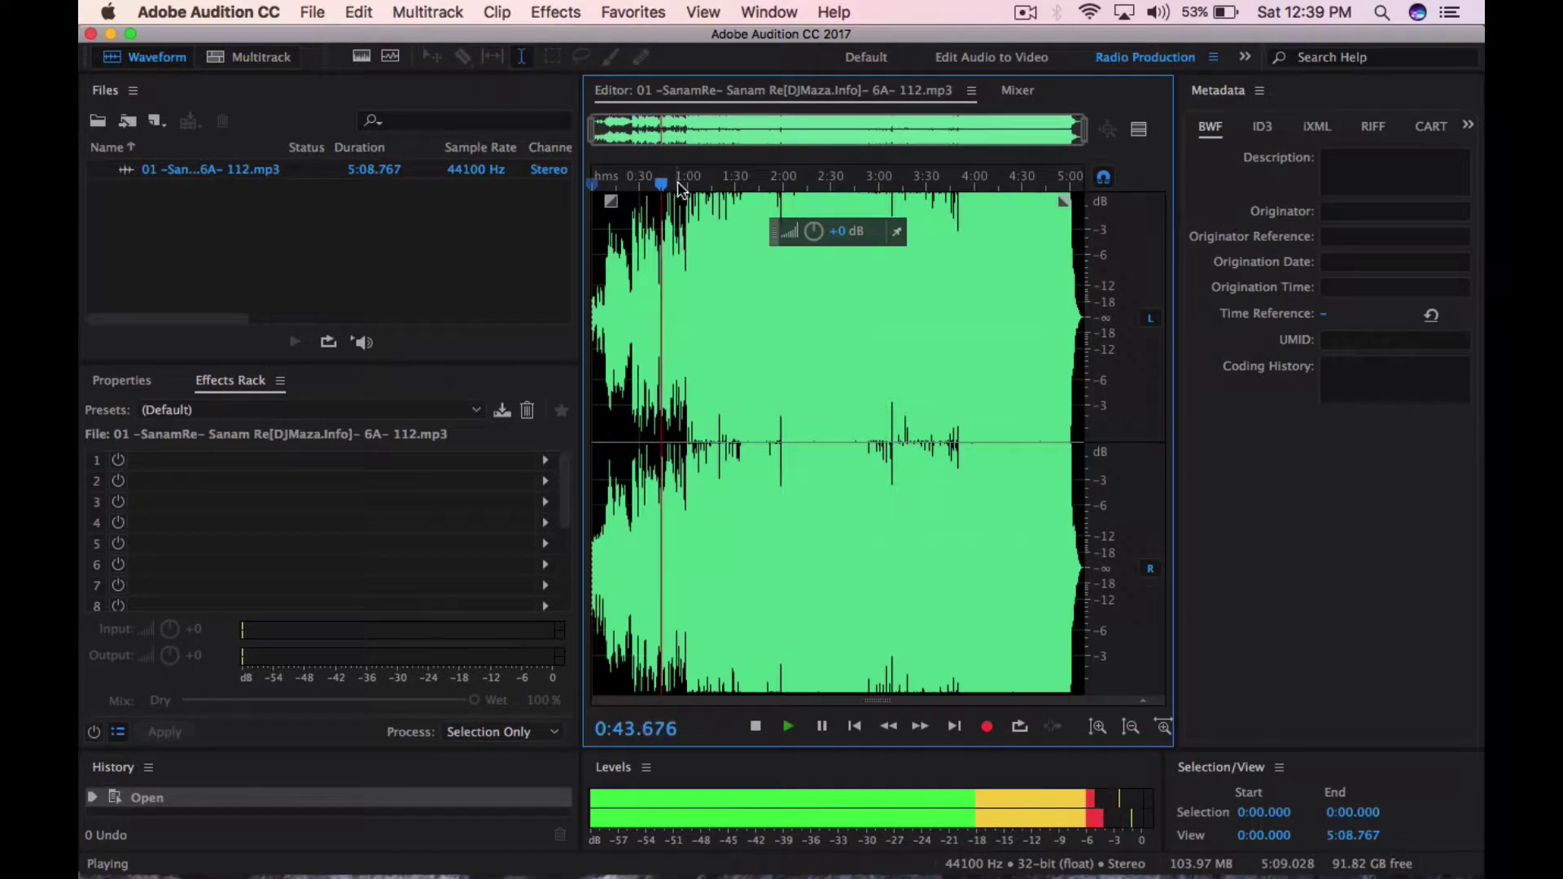
click(694, 184)
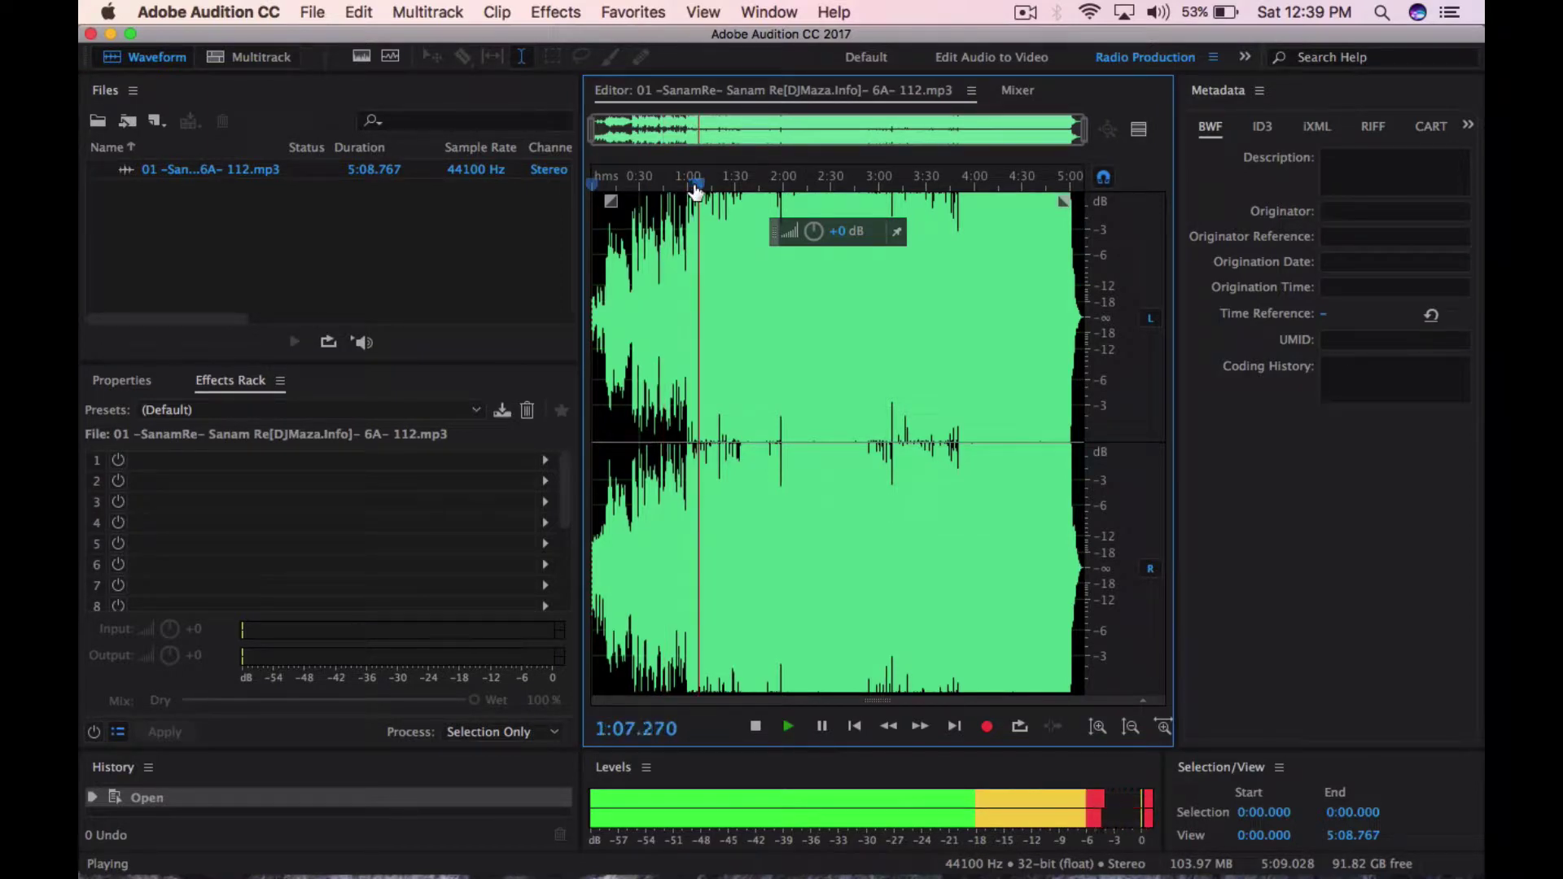
key(space)
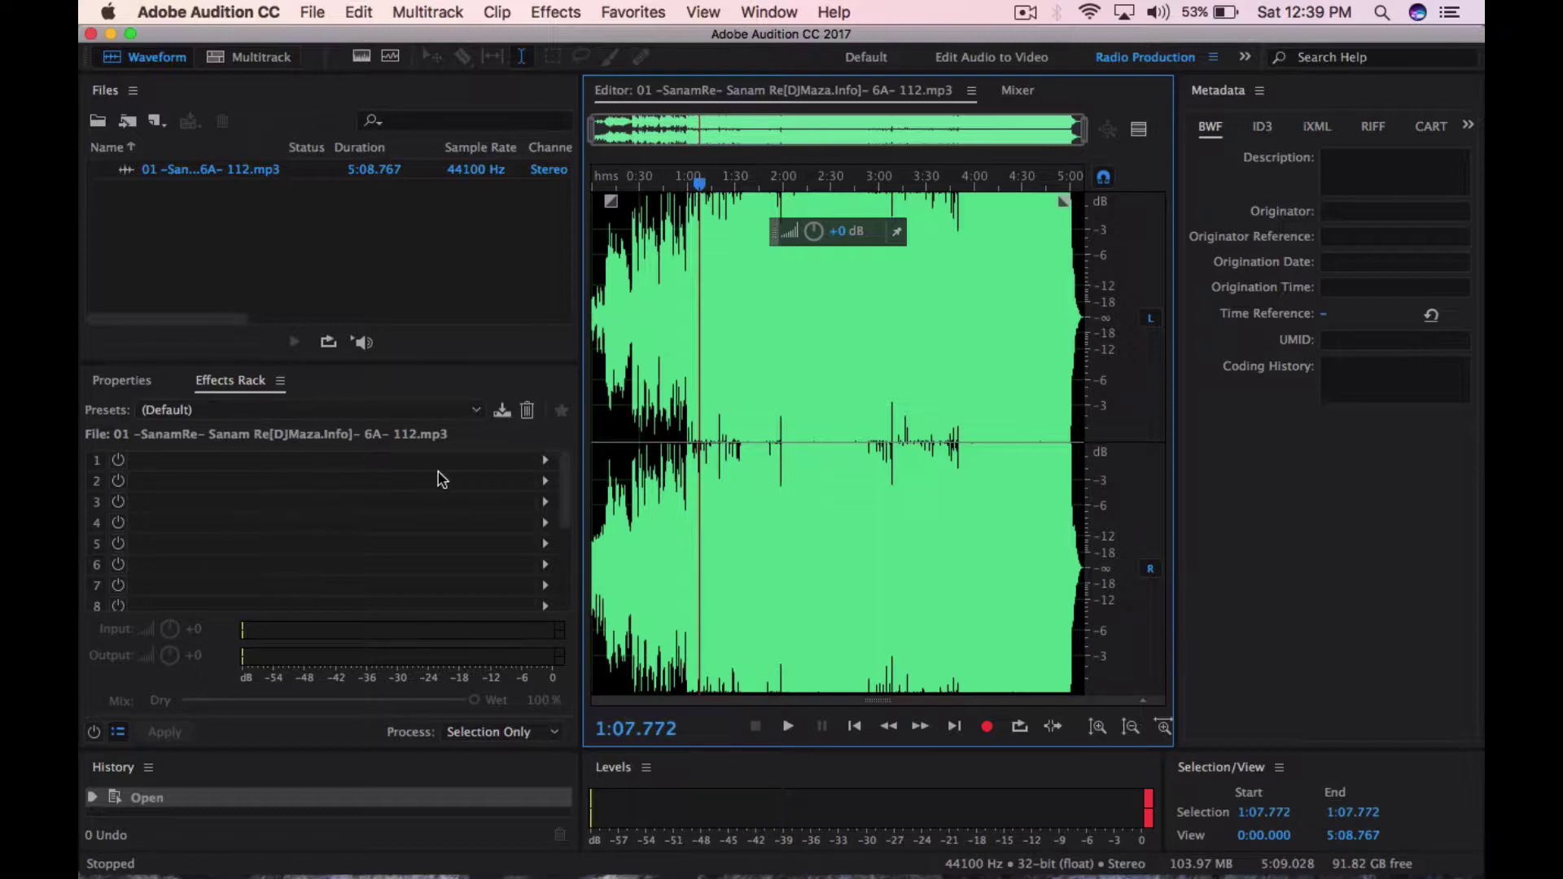
click(544, 461)
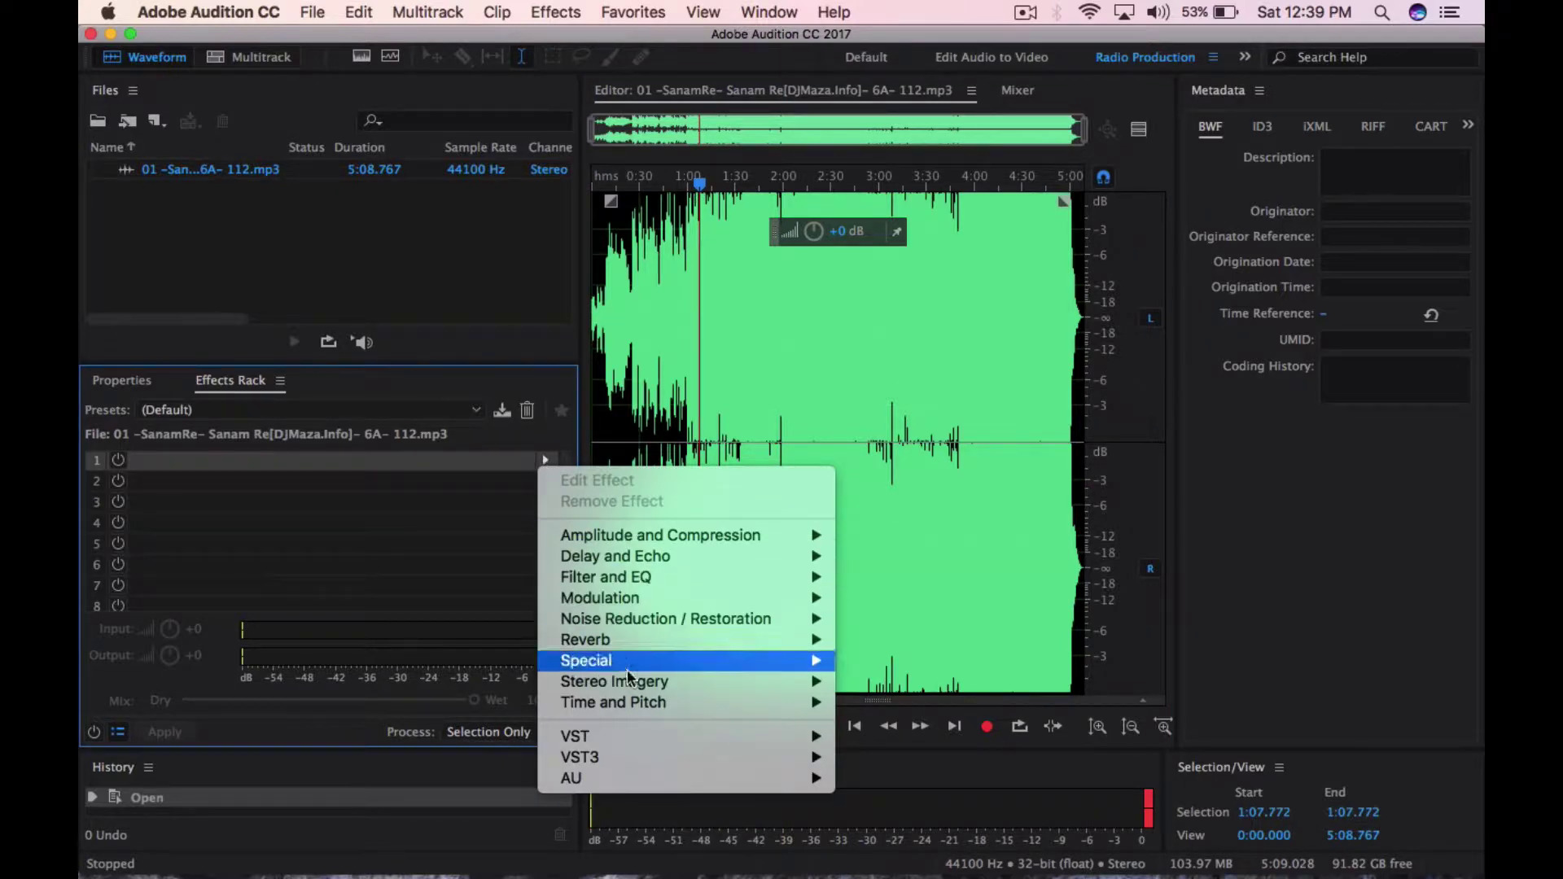
mouse_move(634, 682)
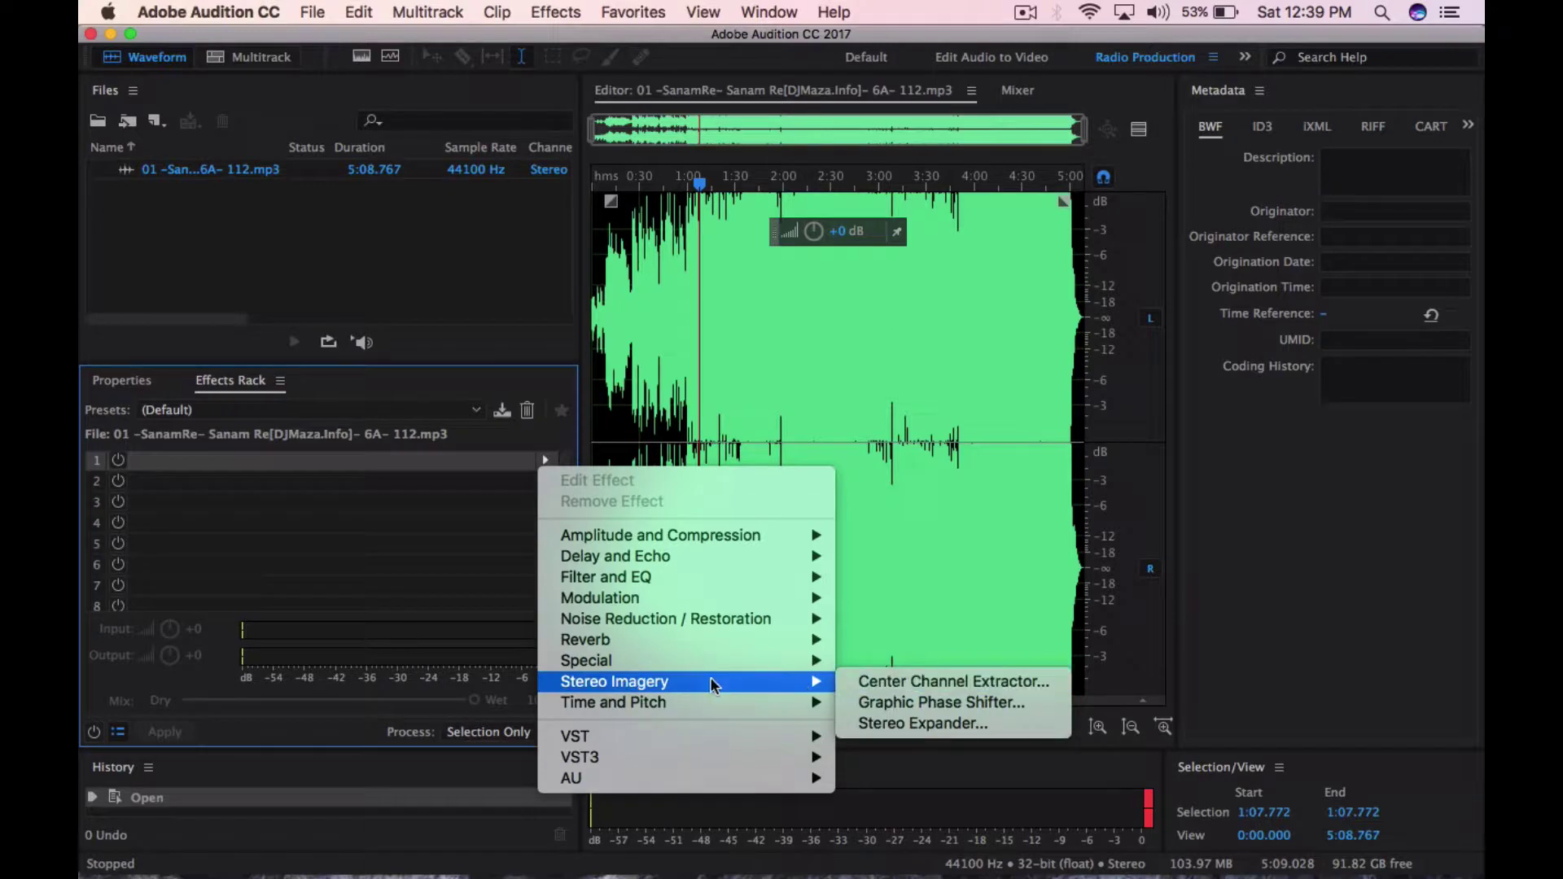
click(377, 483)
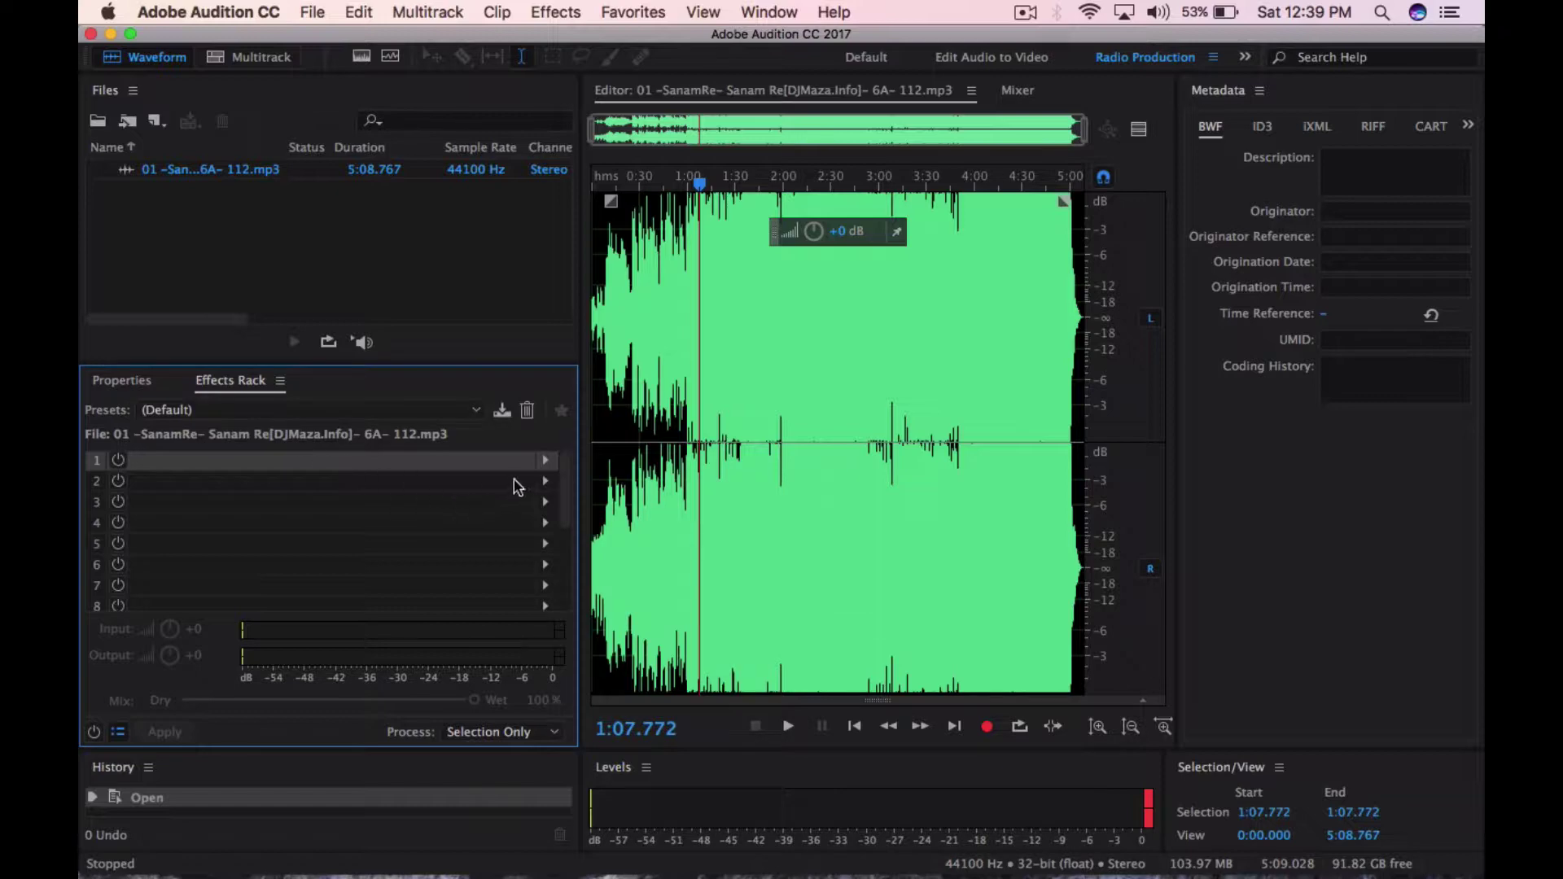
- Add a Center Channel Extractor to slot 1 of the effects rack and set it to the Acapella preset
click(546, 460)
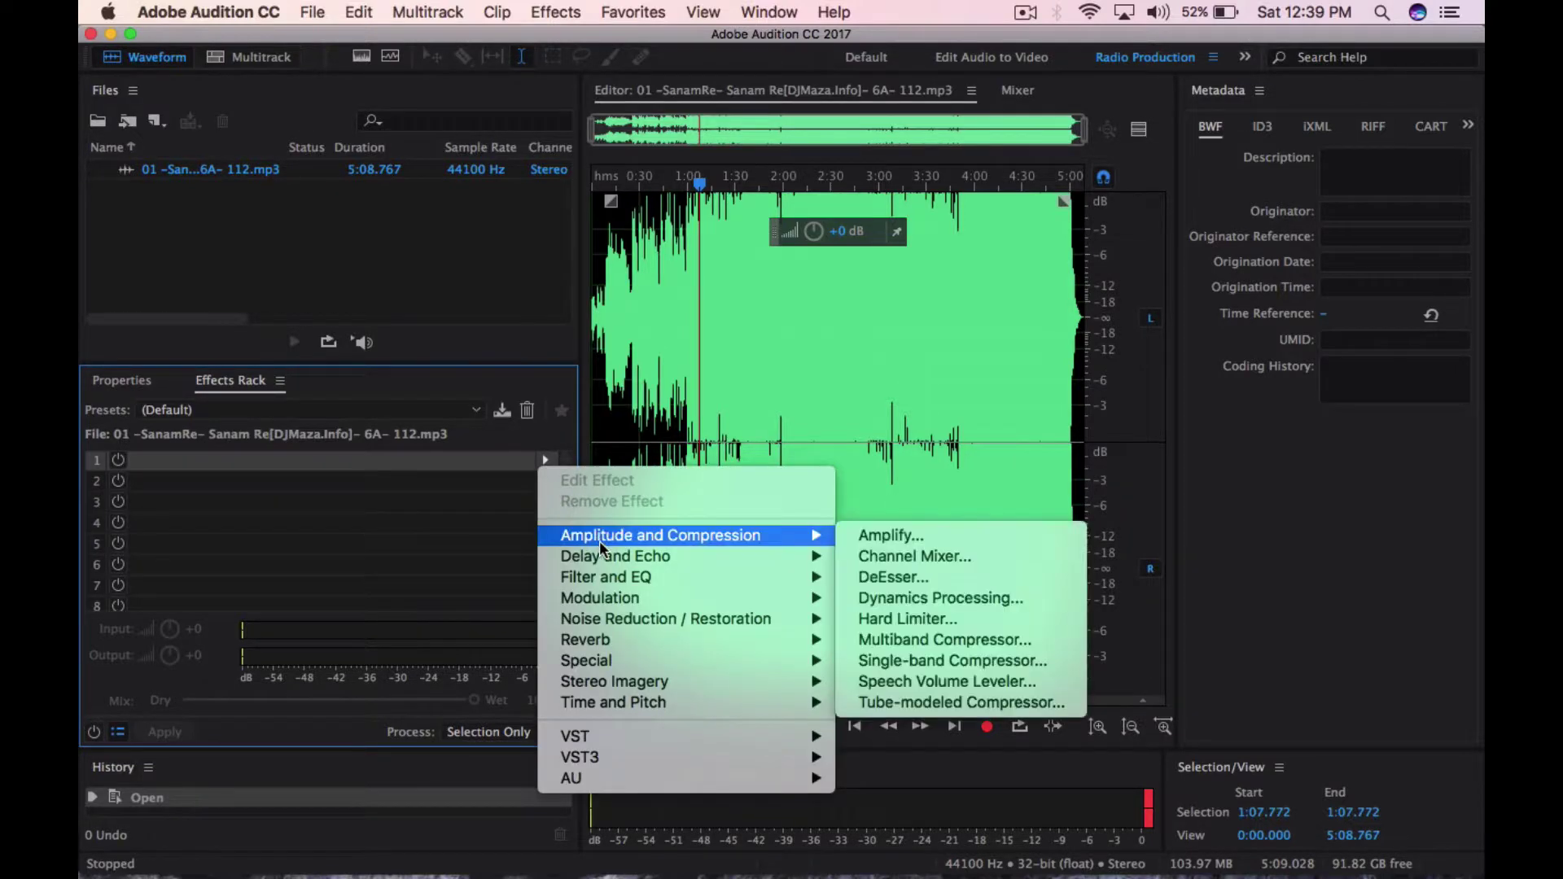
mouse_move(625, 680)
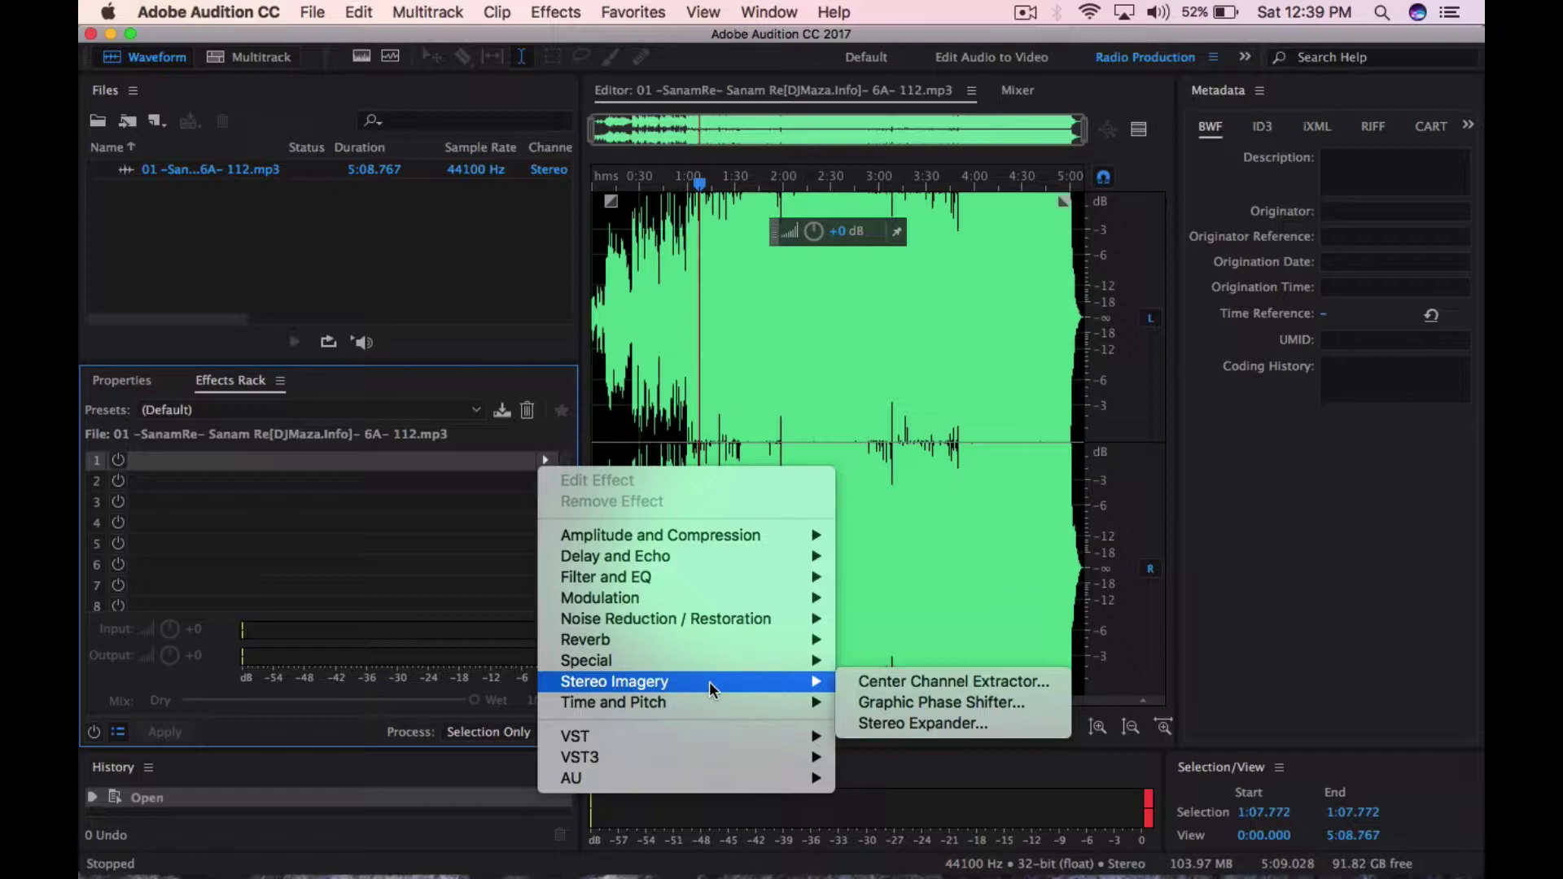
click(871, 686)
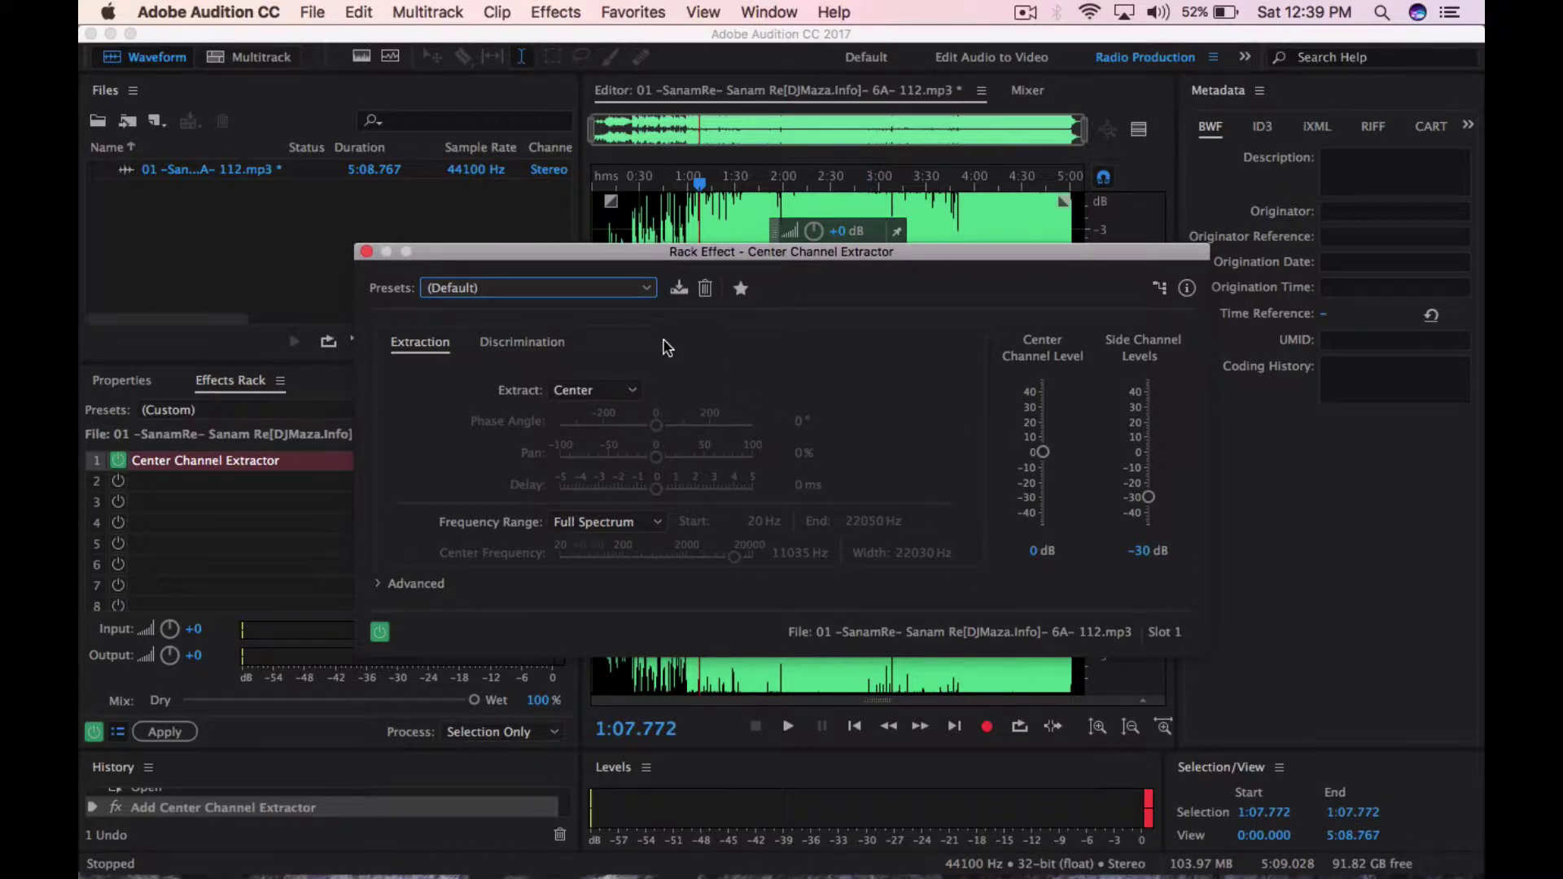
click(644, 292)
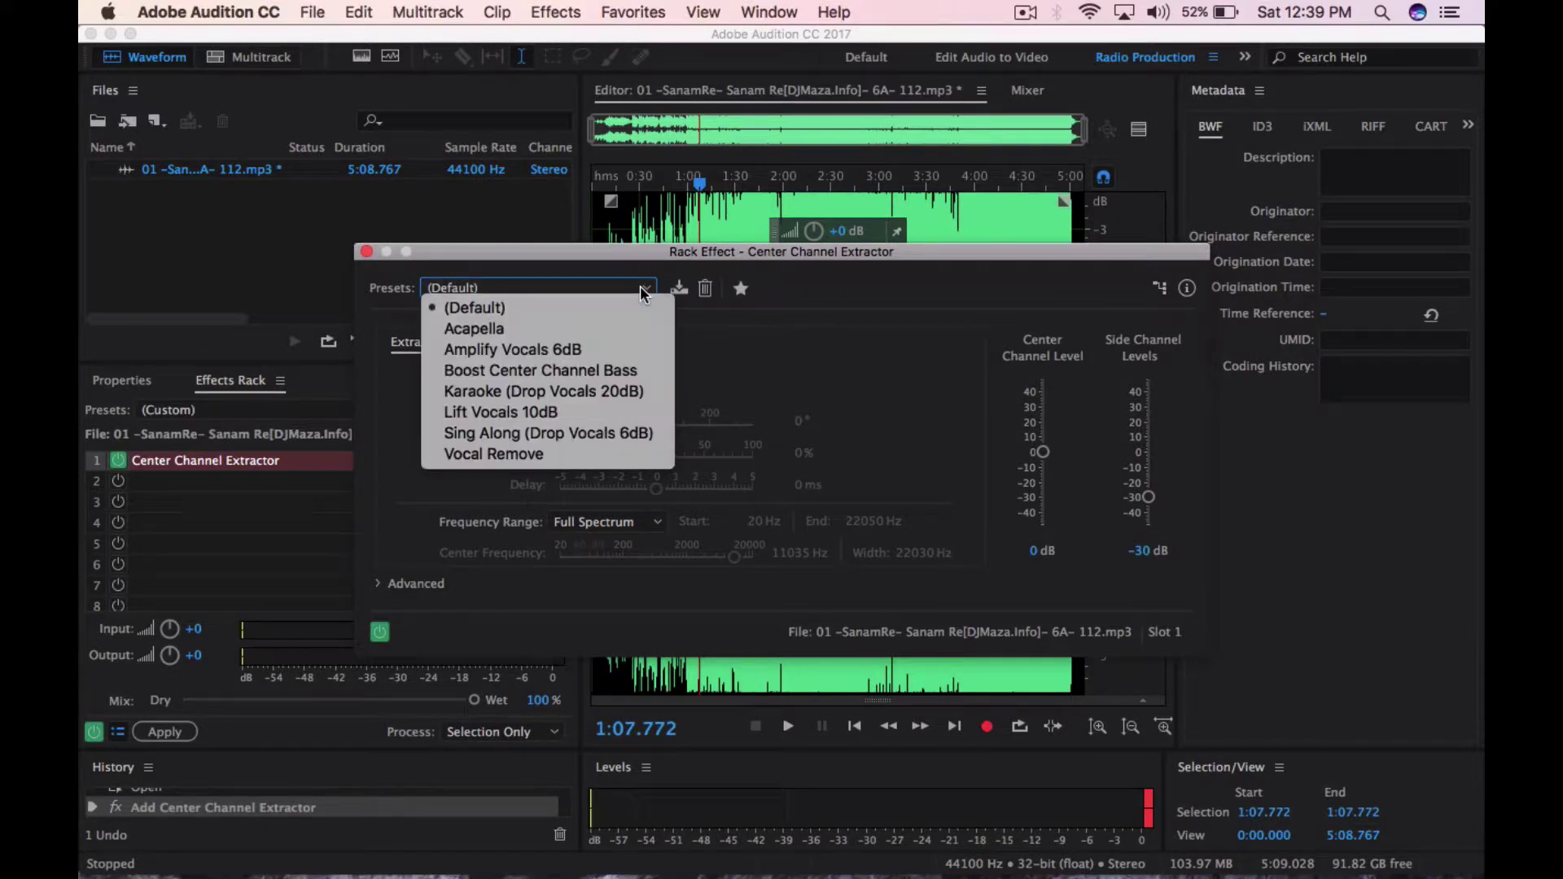
click(578, 334)
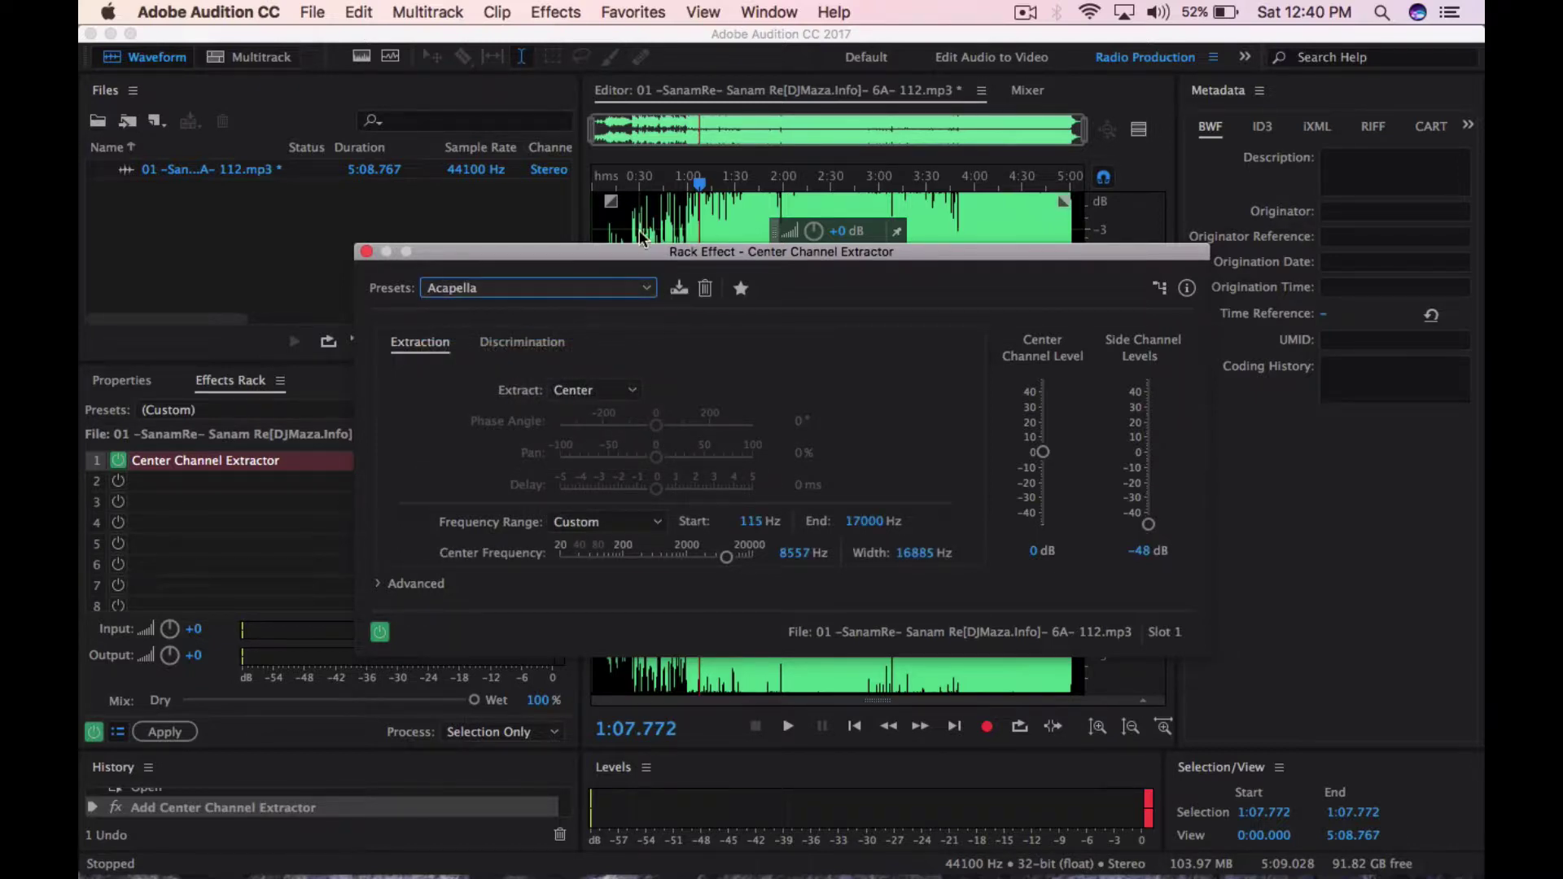
- Listen to the Acapella extraction from about 0:08 to 1:07, stop playback and close the effect's settings
click(605, 195)
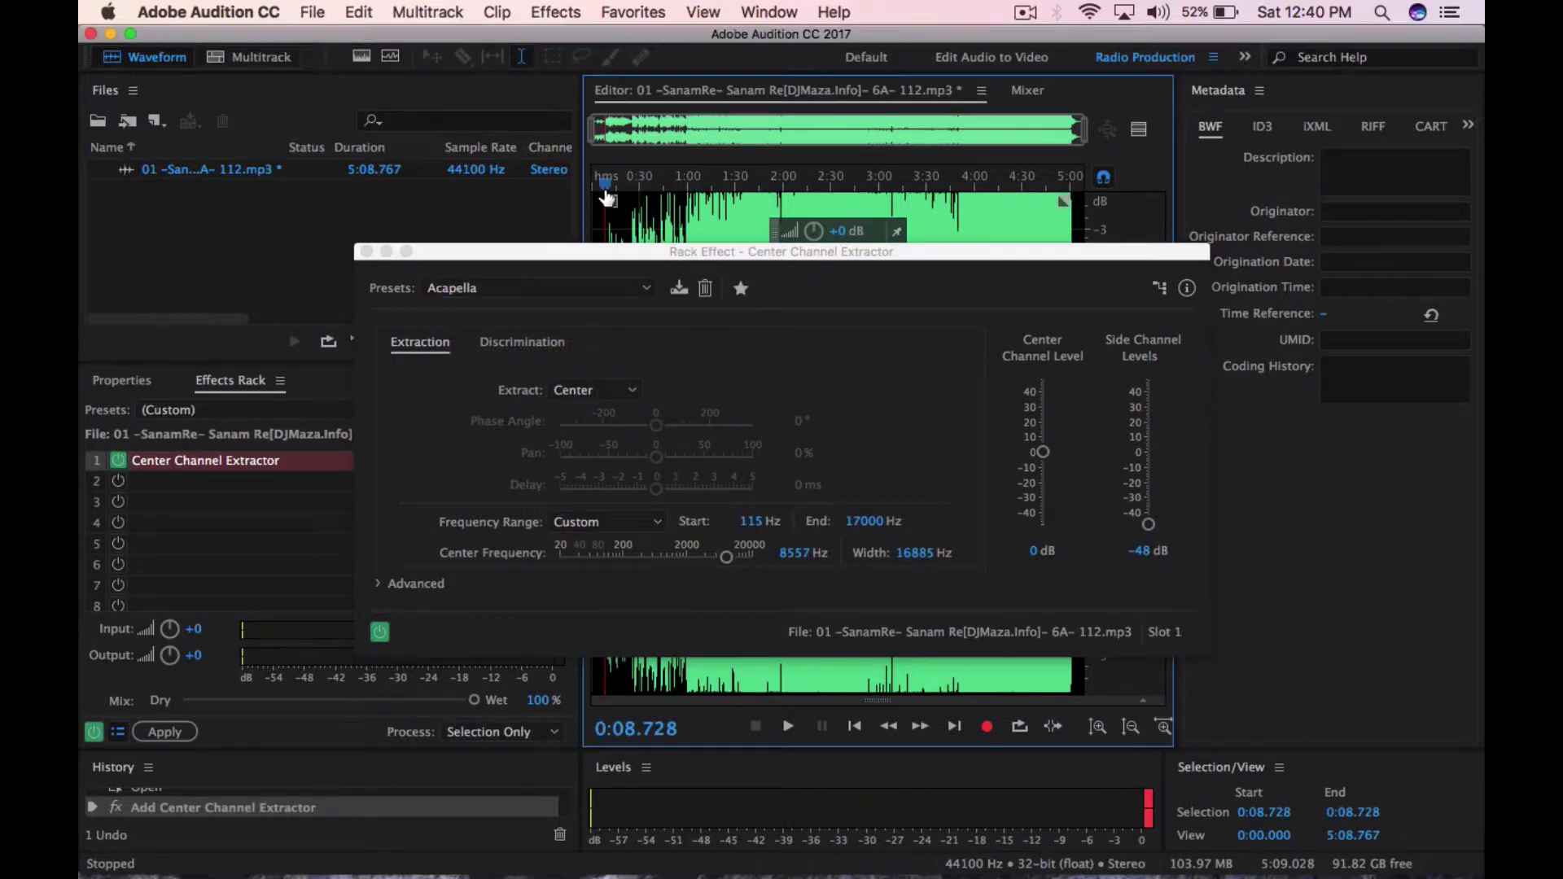
key(space)
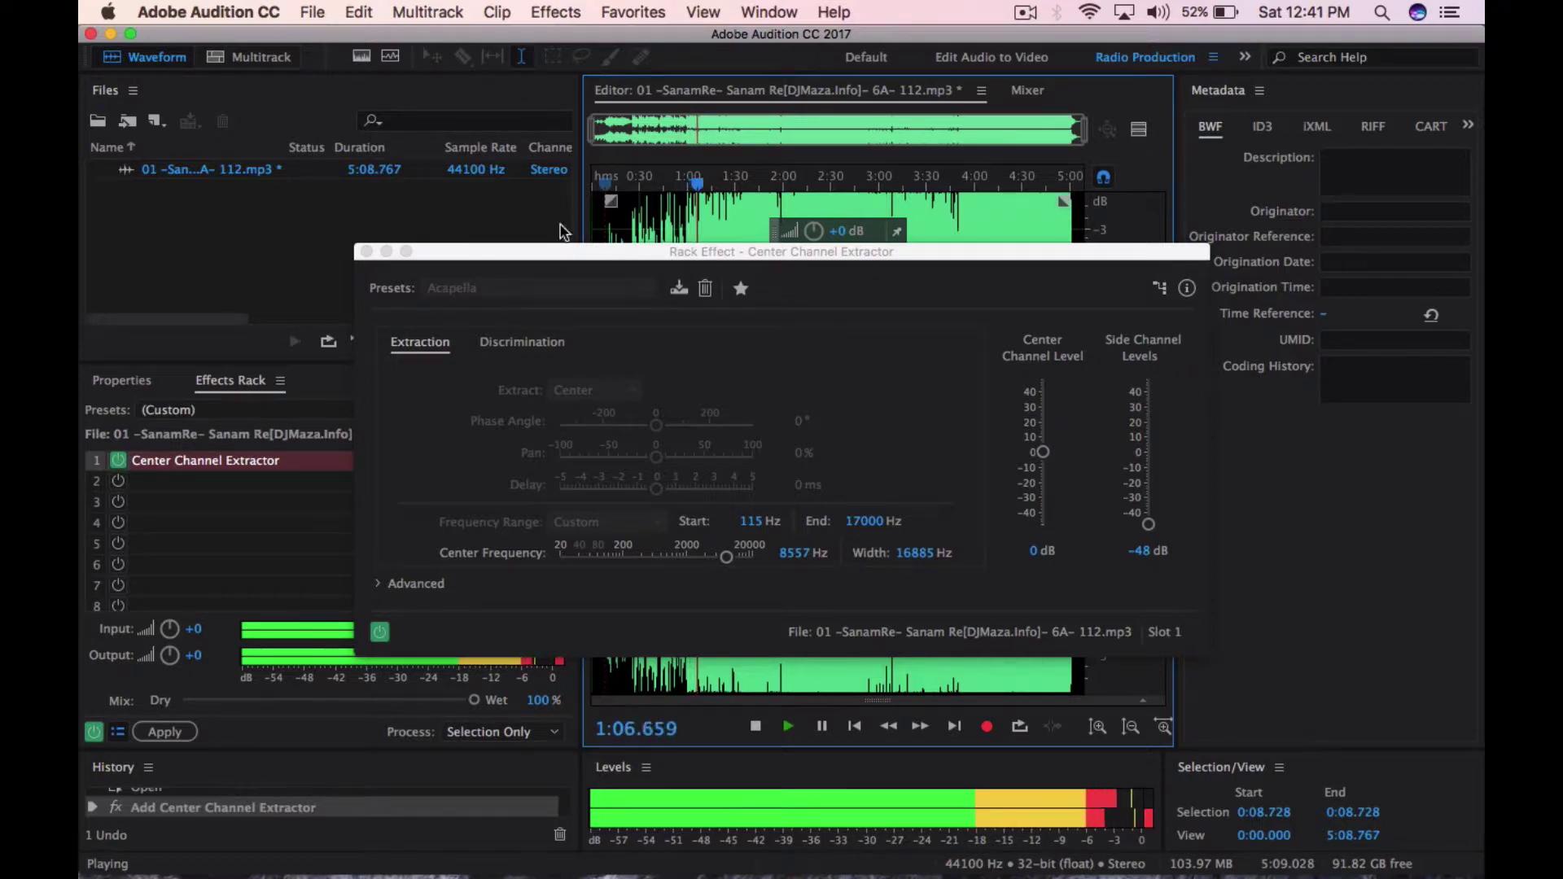
key(space)
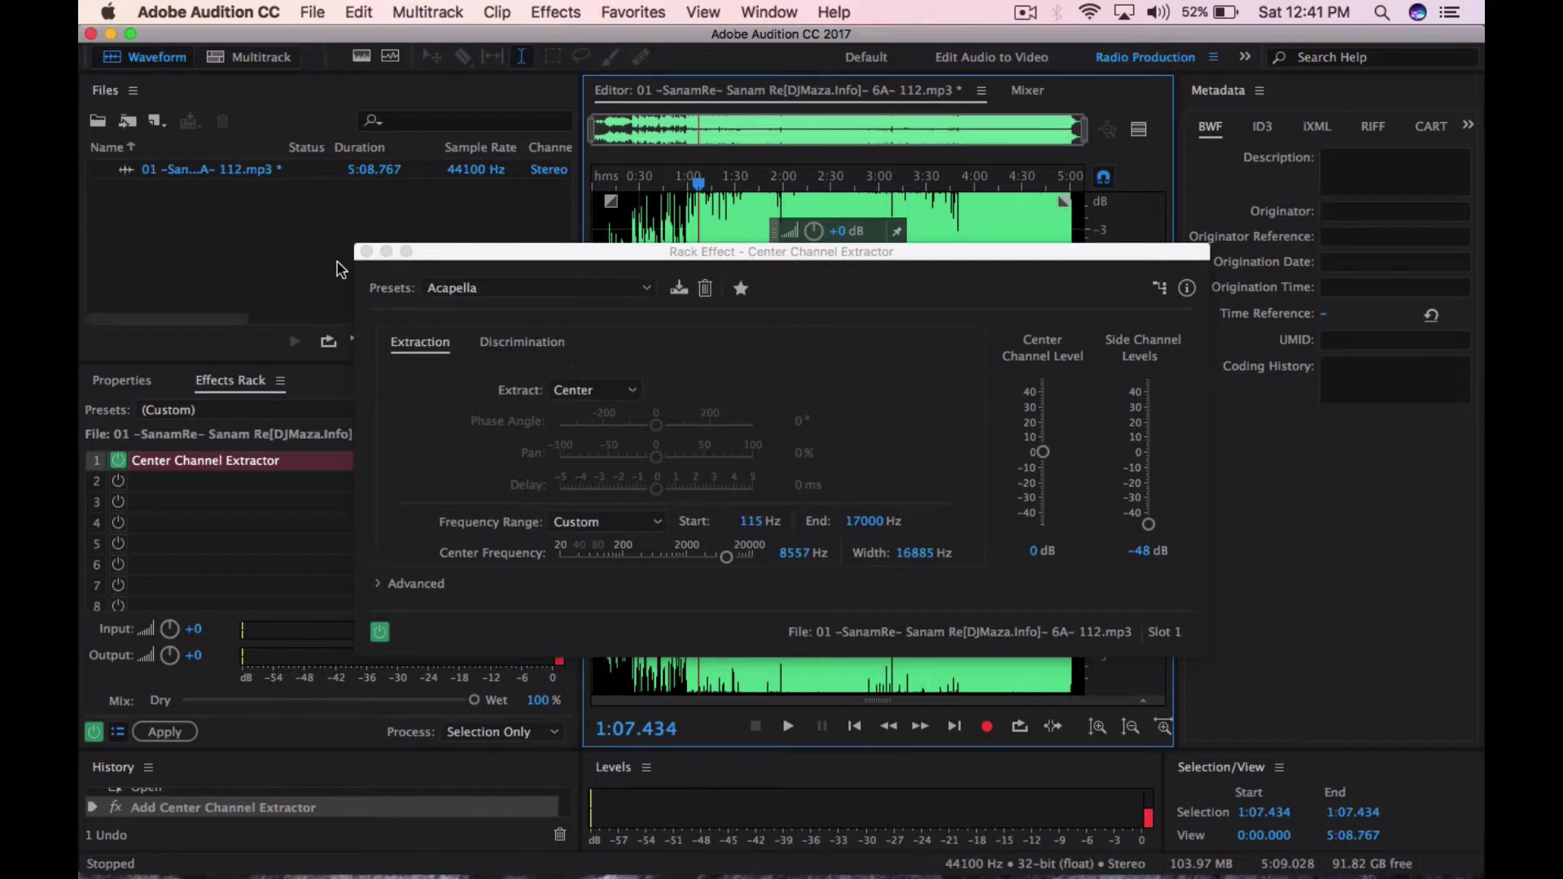
click(366, 252)
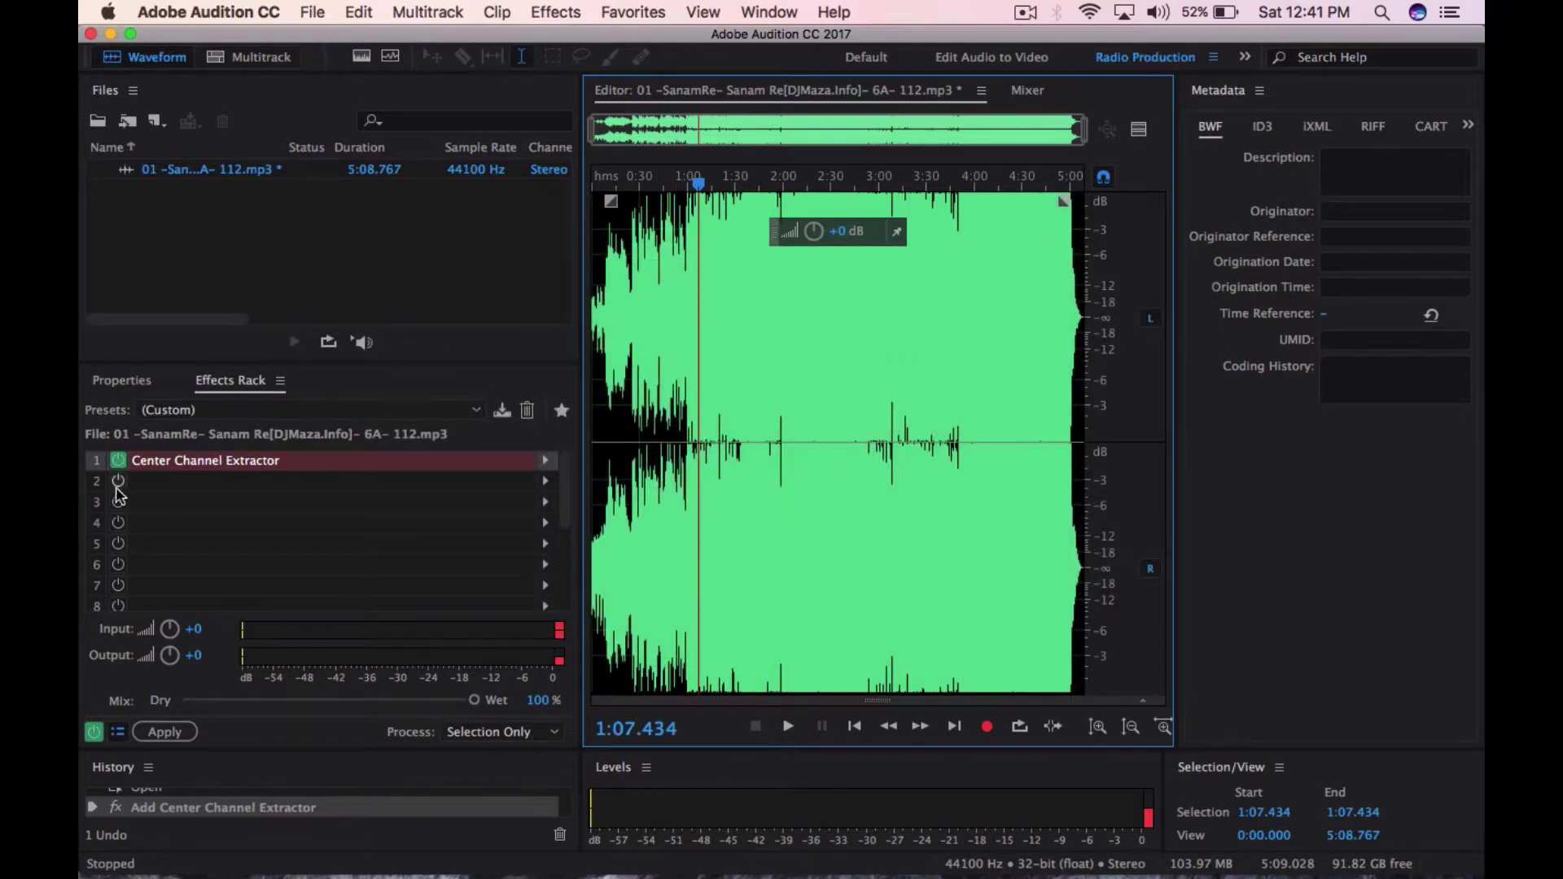
- Add a Graphic Equalizer (10 Bands) in rack slot 2, lowering the <31 Hz band to -24 and the 63 Hz band to about -13.1
click(545, 480)
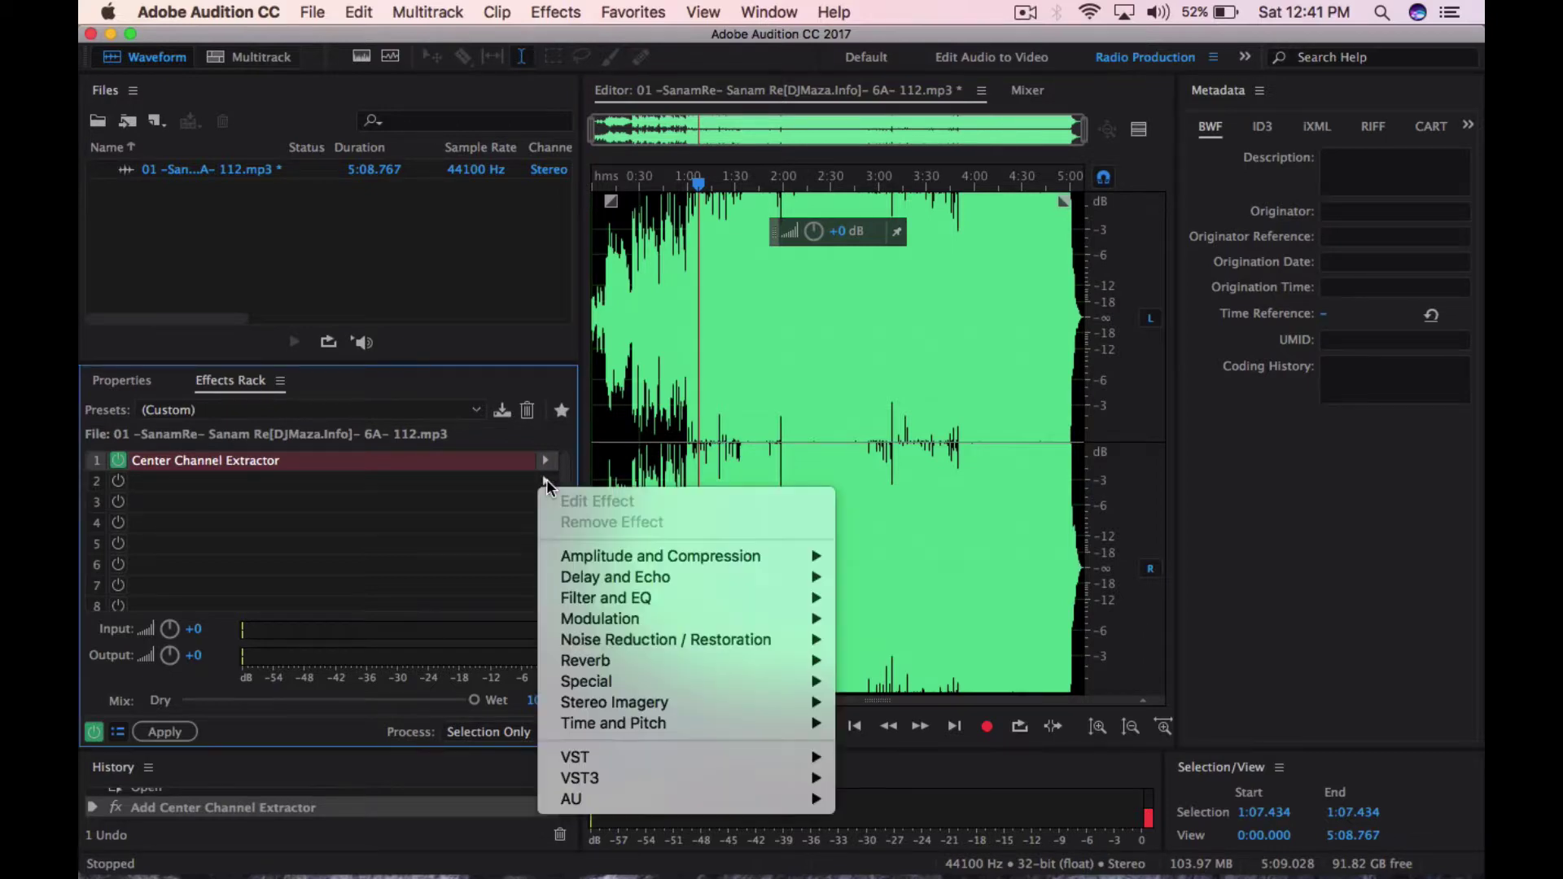
mouse_move(663, 596)
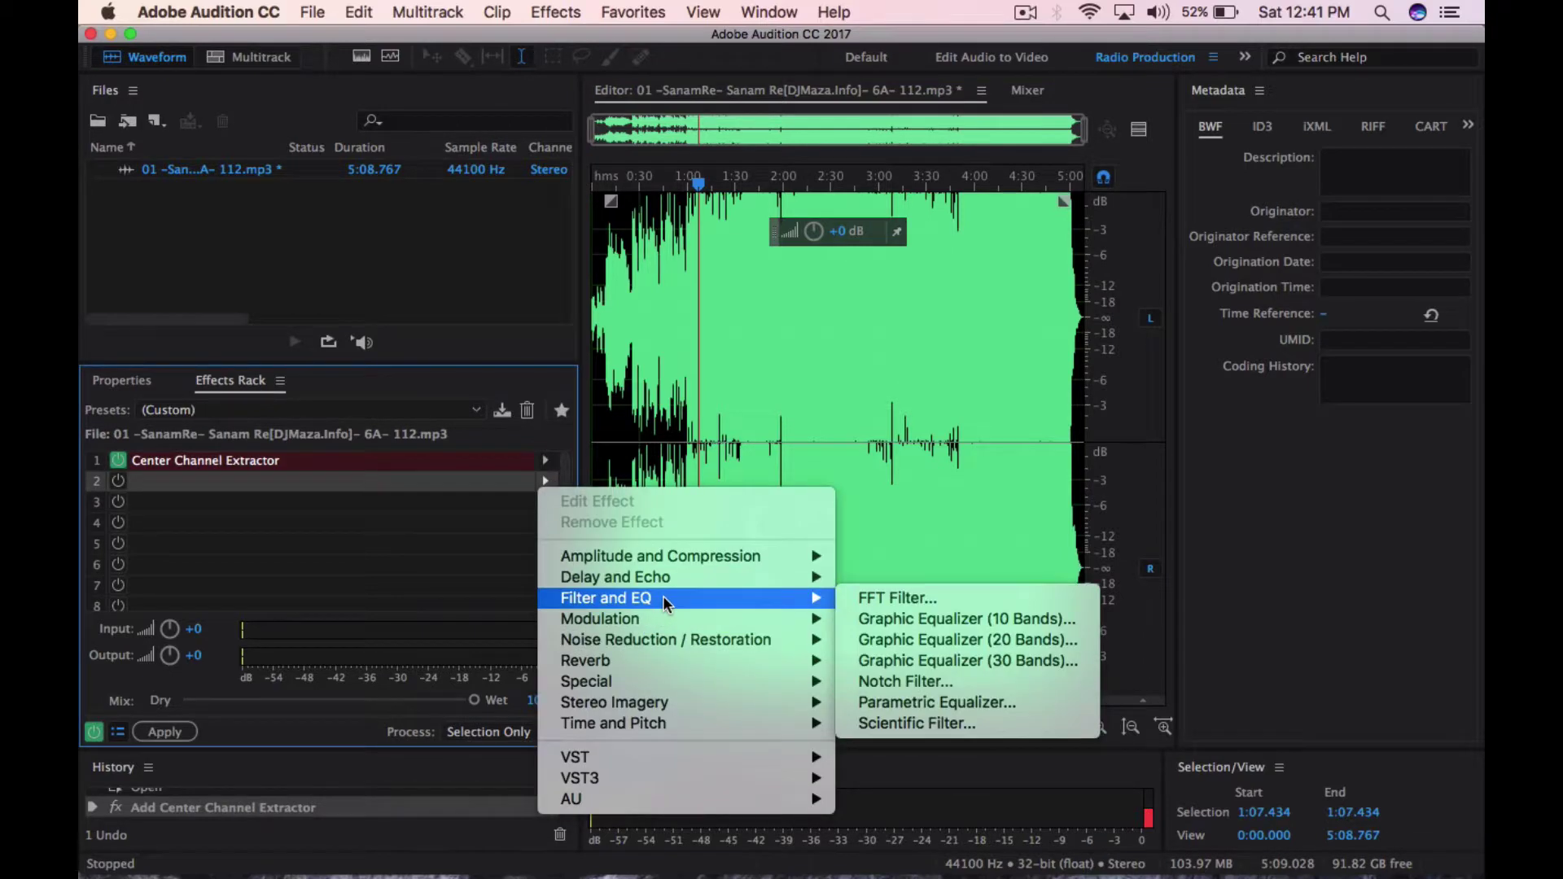
click(883, 620)
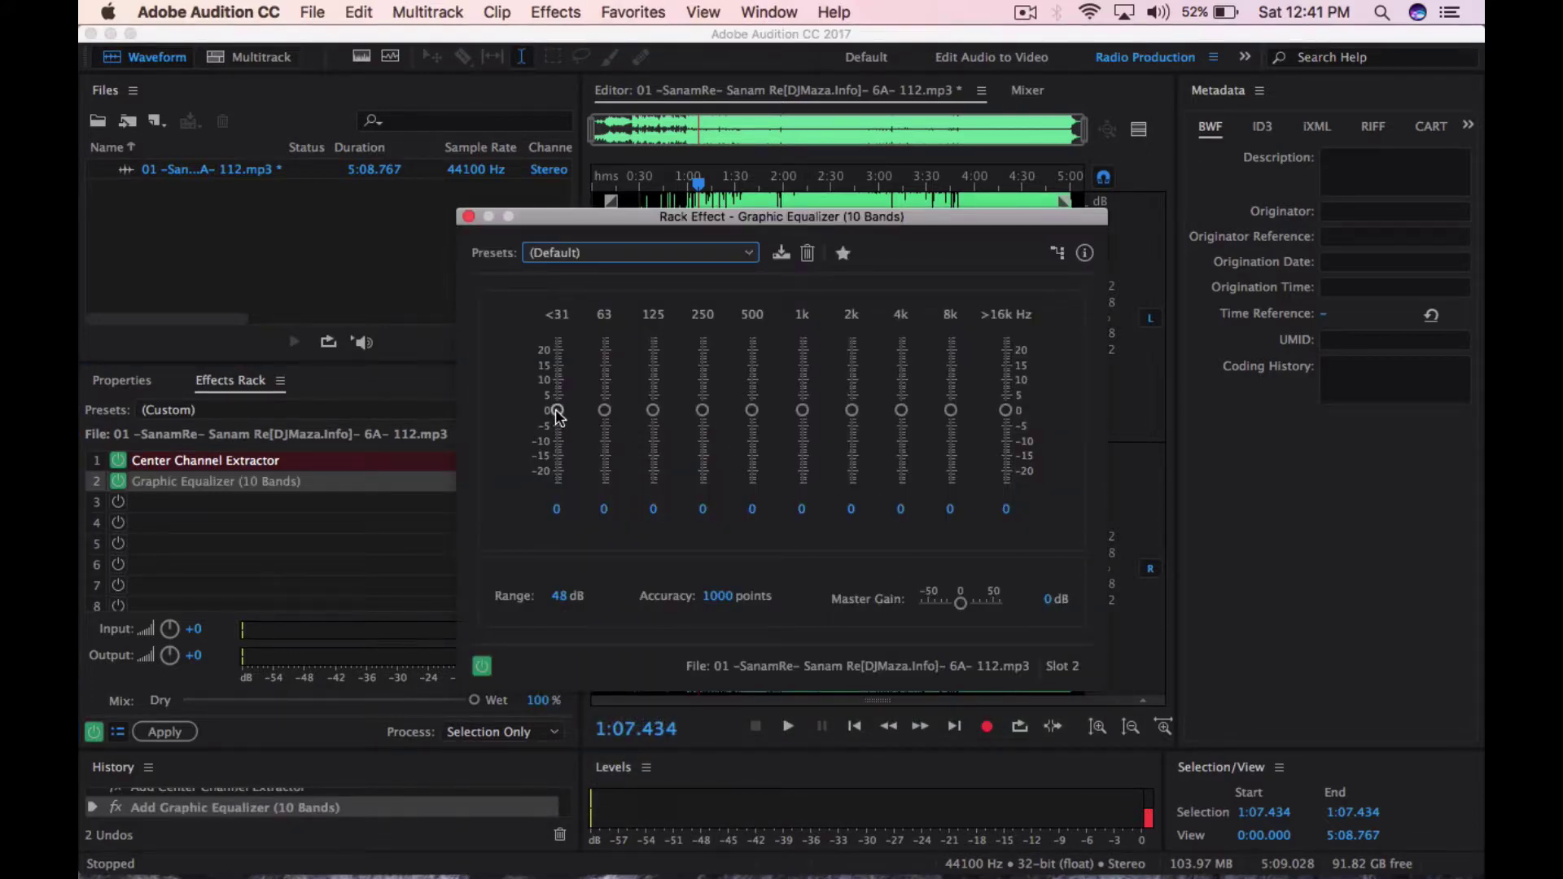
drag(559, 413, 557, 484)
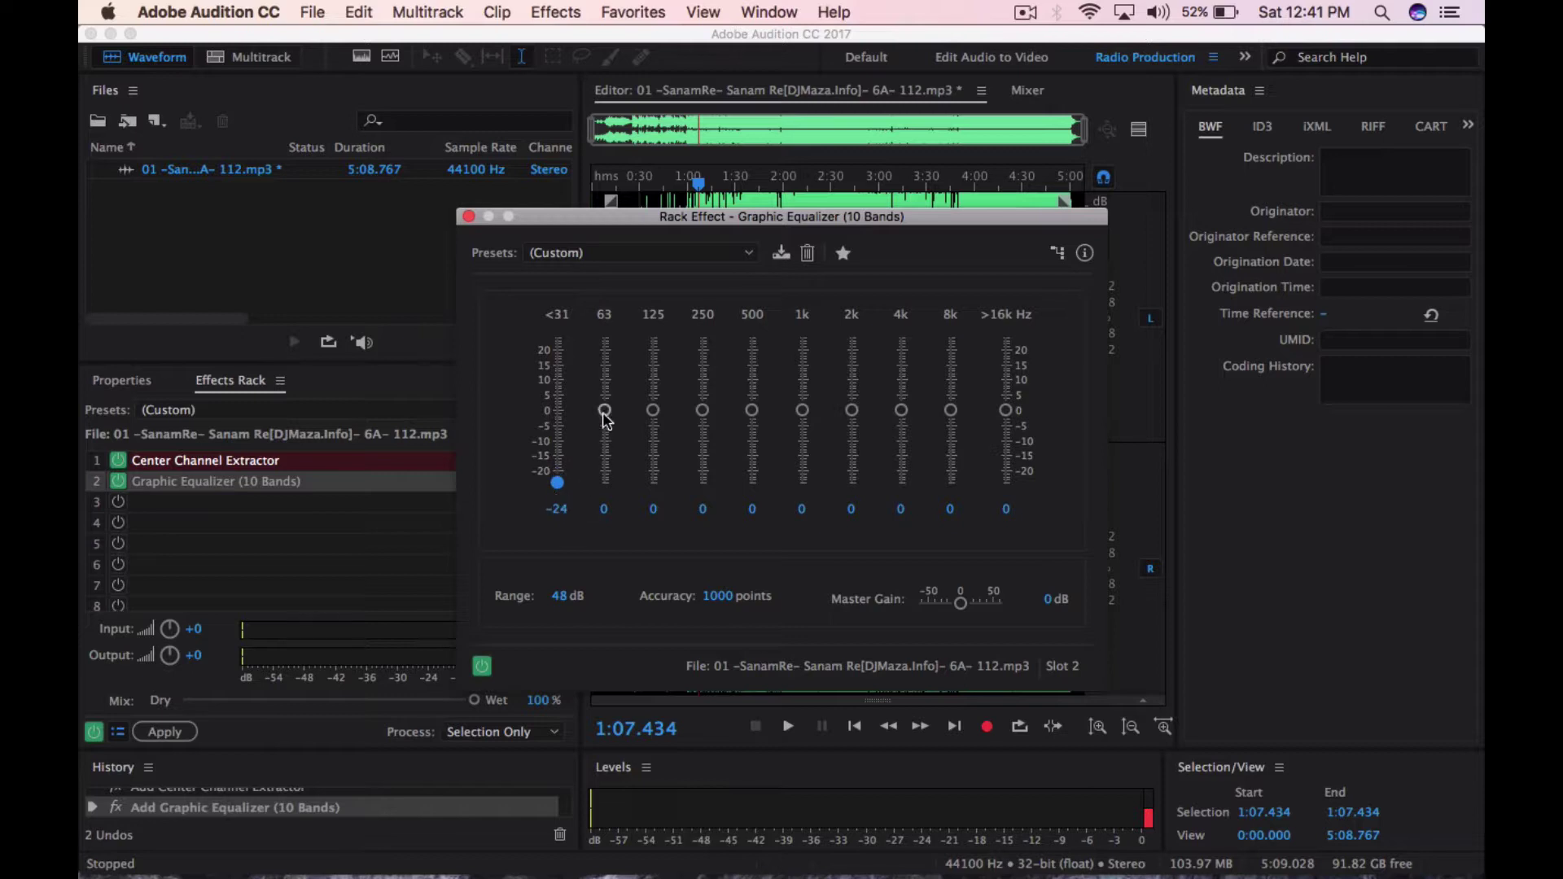
drag(604, 413, 605, 434)
key(space)
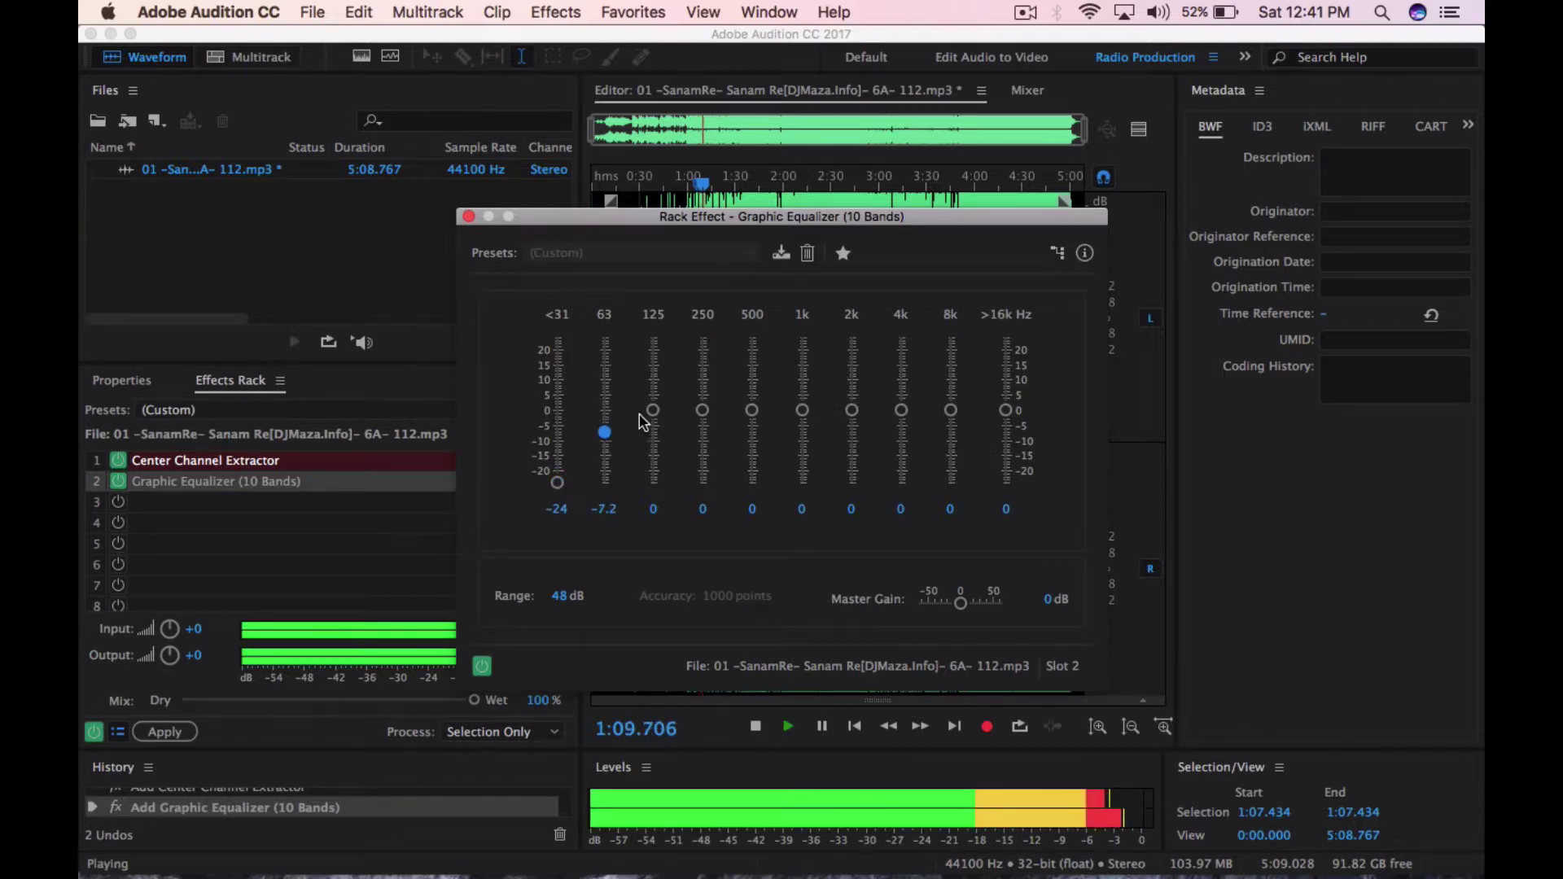
drag(604, 431, 604, 451)
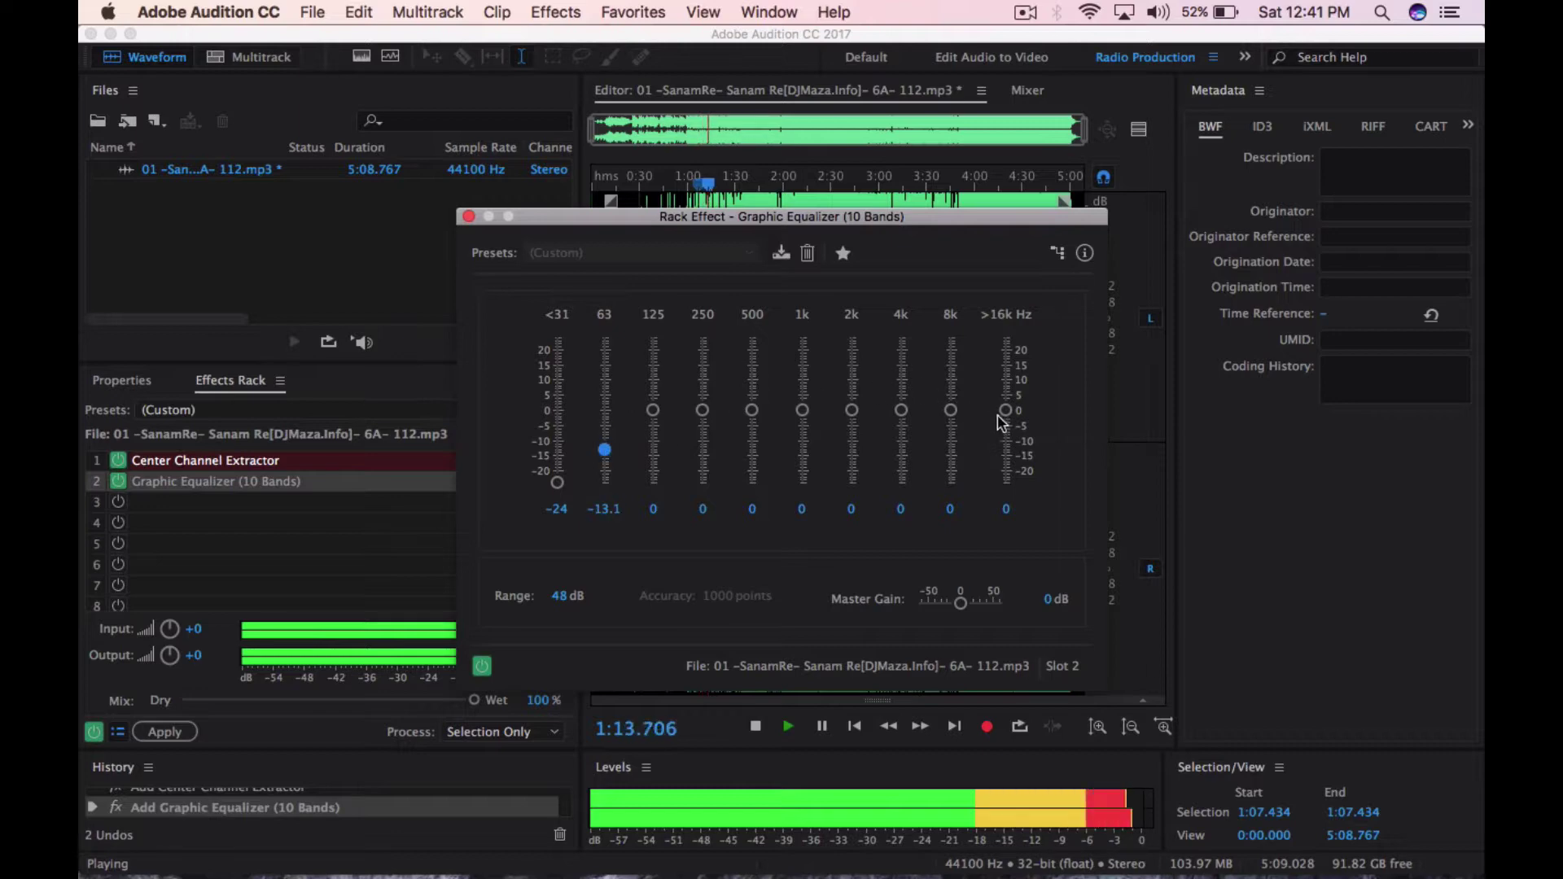
- Lower the equalizer's >16k Hz band to about -7 and its 8k band to about -2.3, close its settings and stop playback
drag(1005, 411, 953, 430)
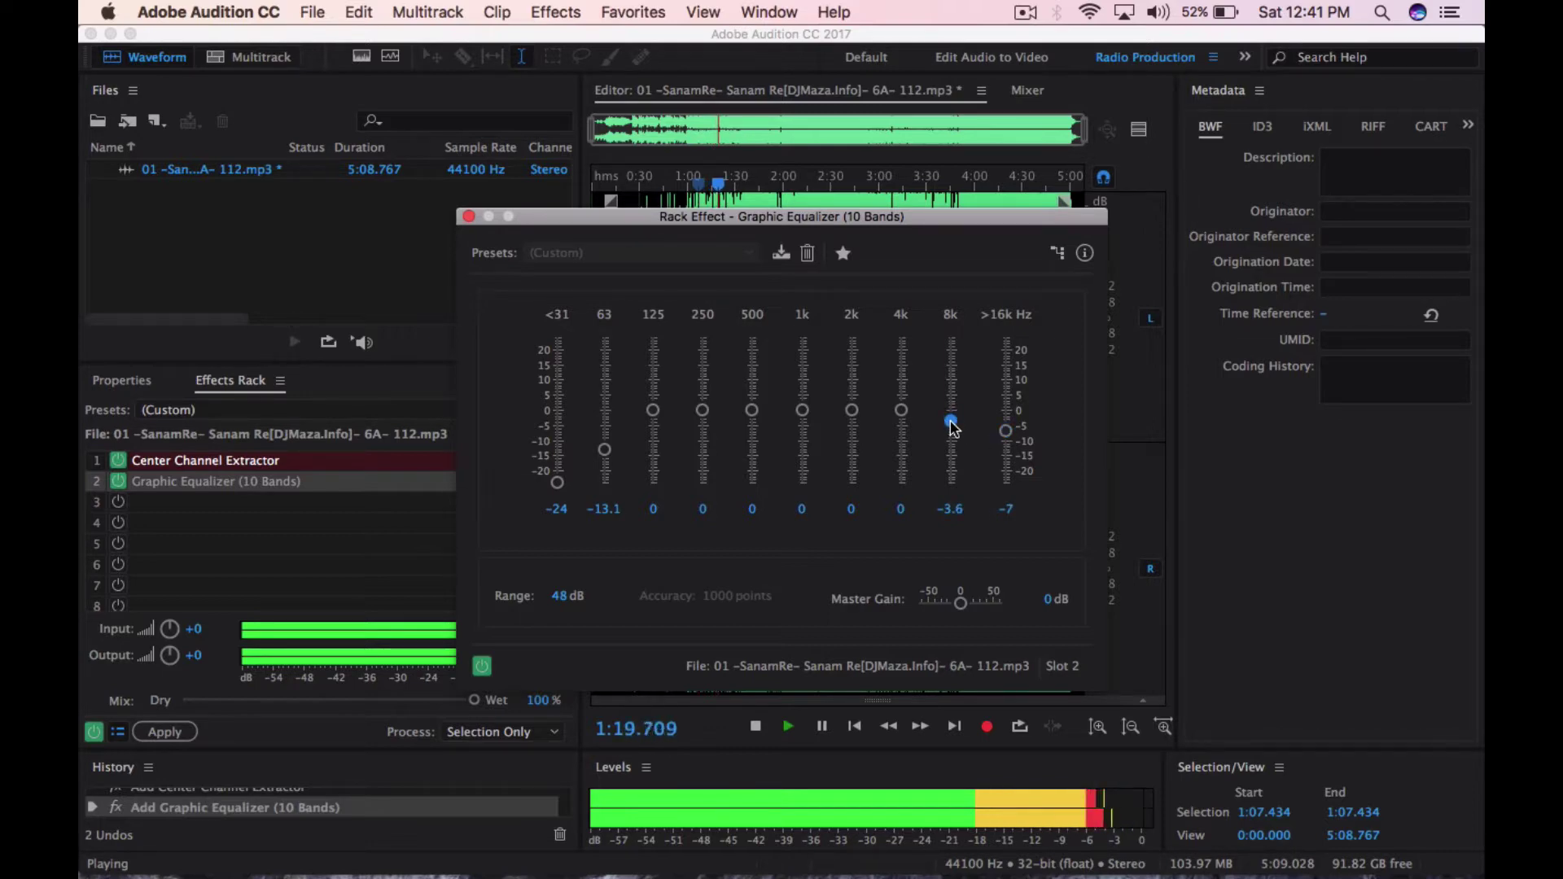
drag(951, 422, 953, 418)
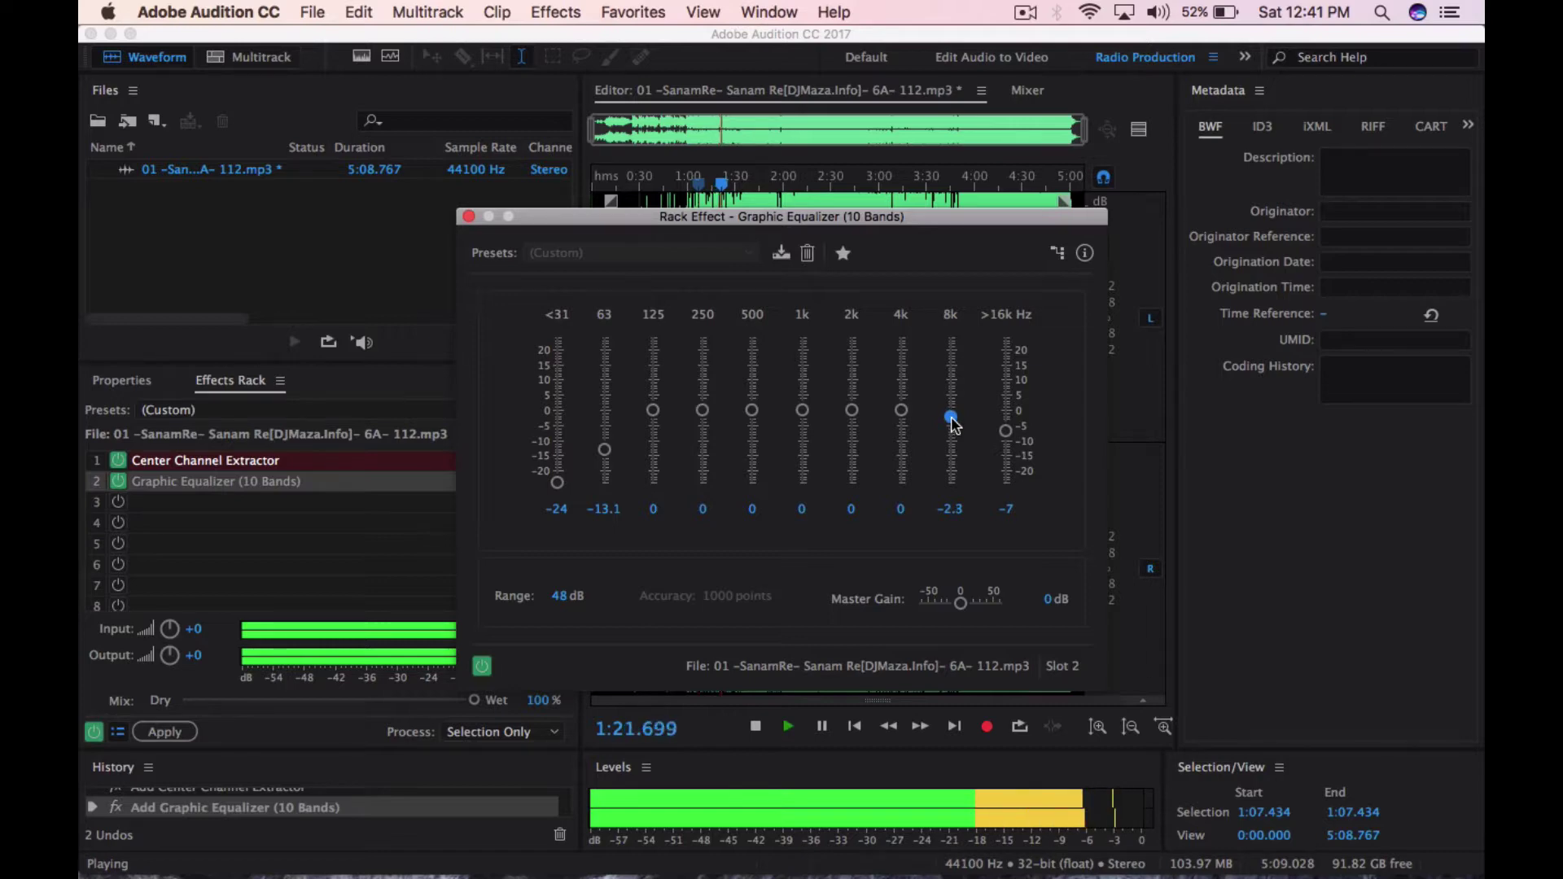
click(469, 217)
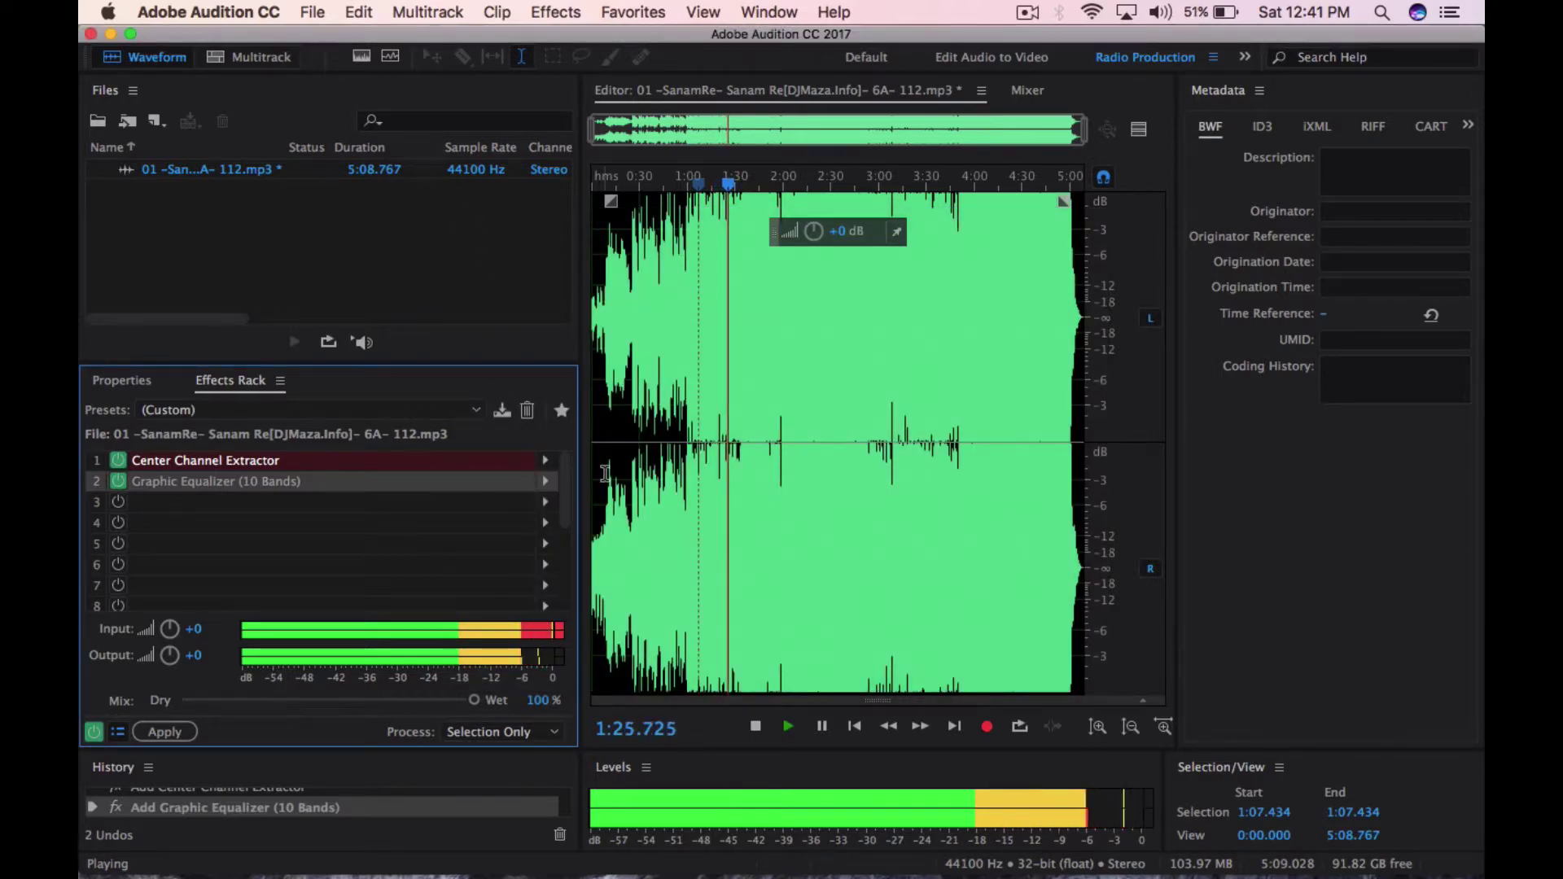
key(space)
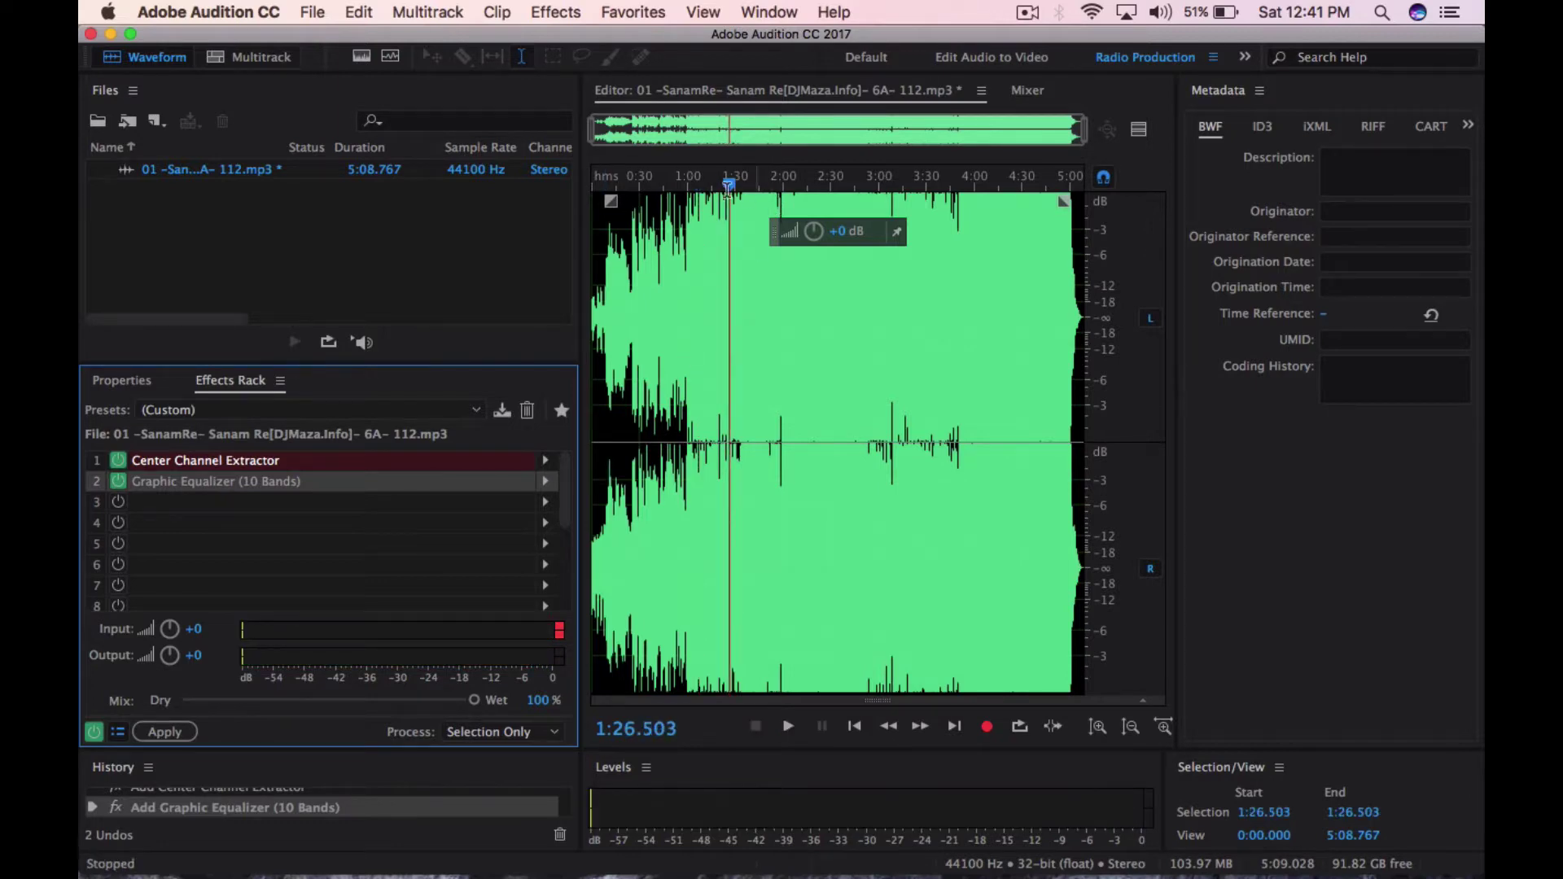
- Select the entire song waveform and apply the effects rack to it
drag(676, 184, 582, 193)
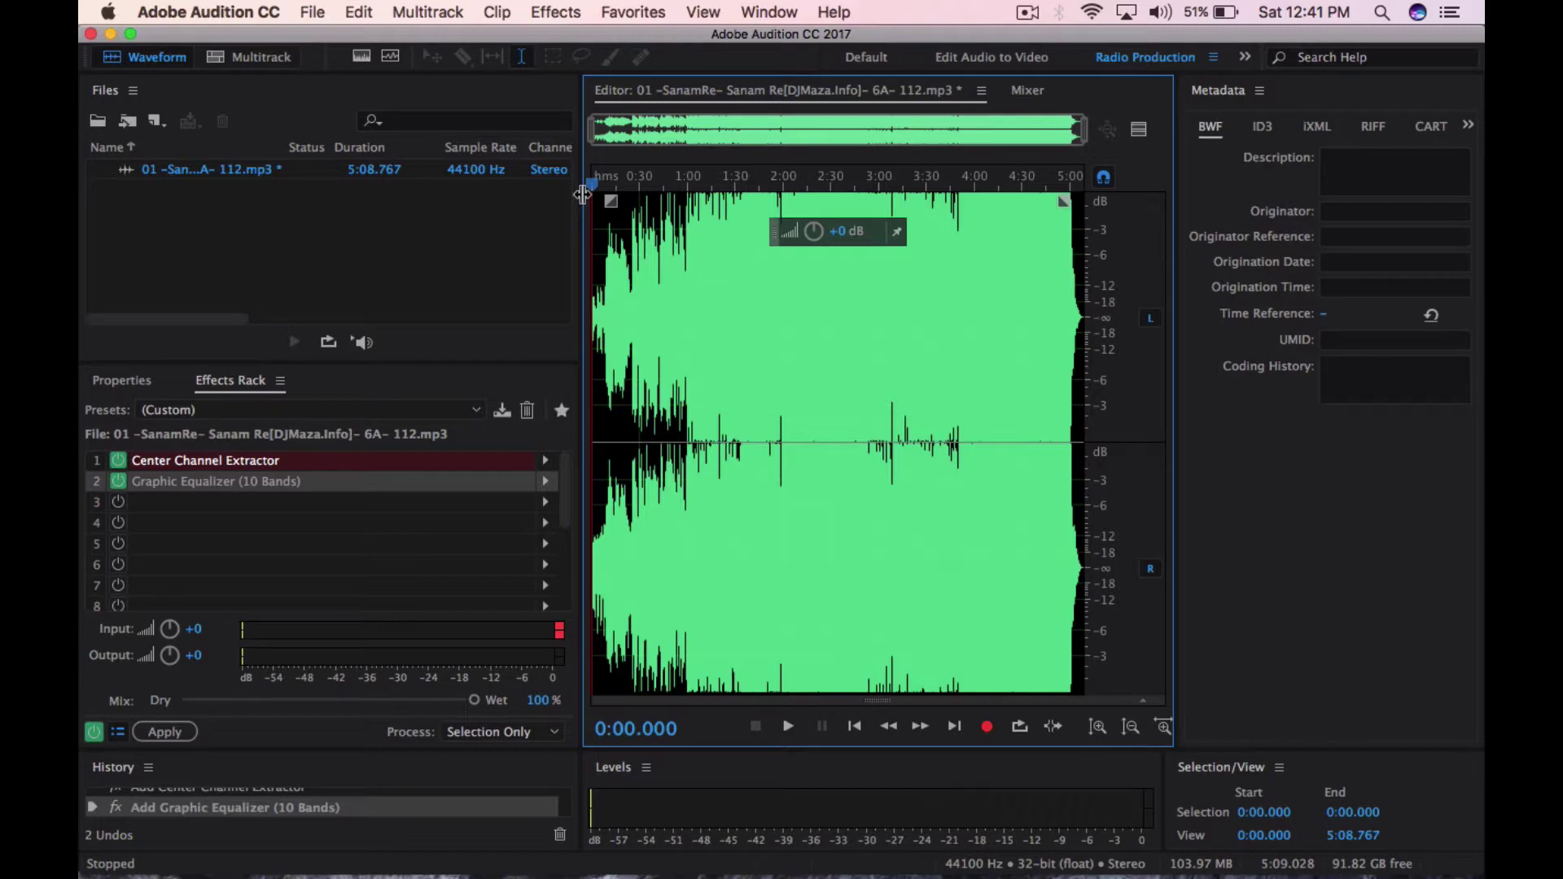
key(super+a)
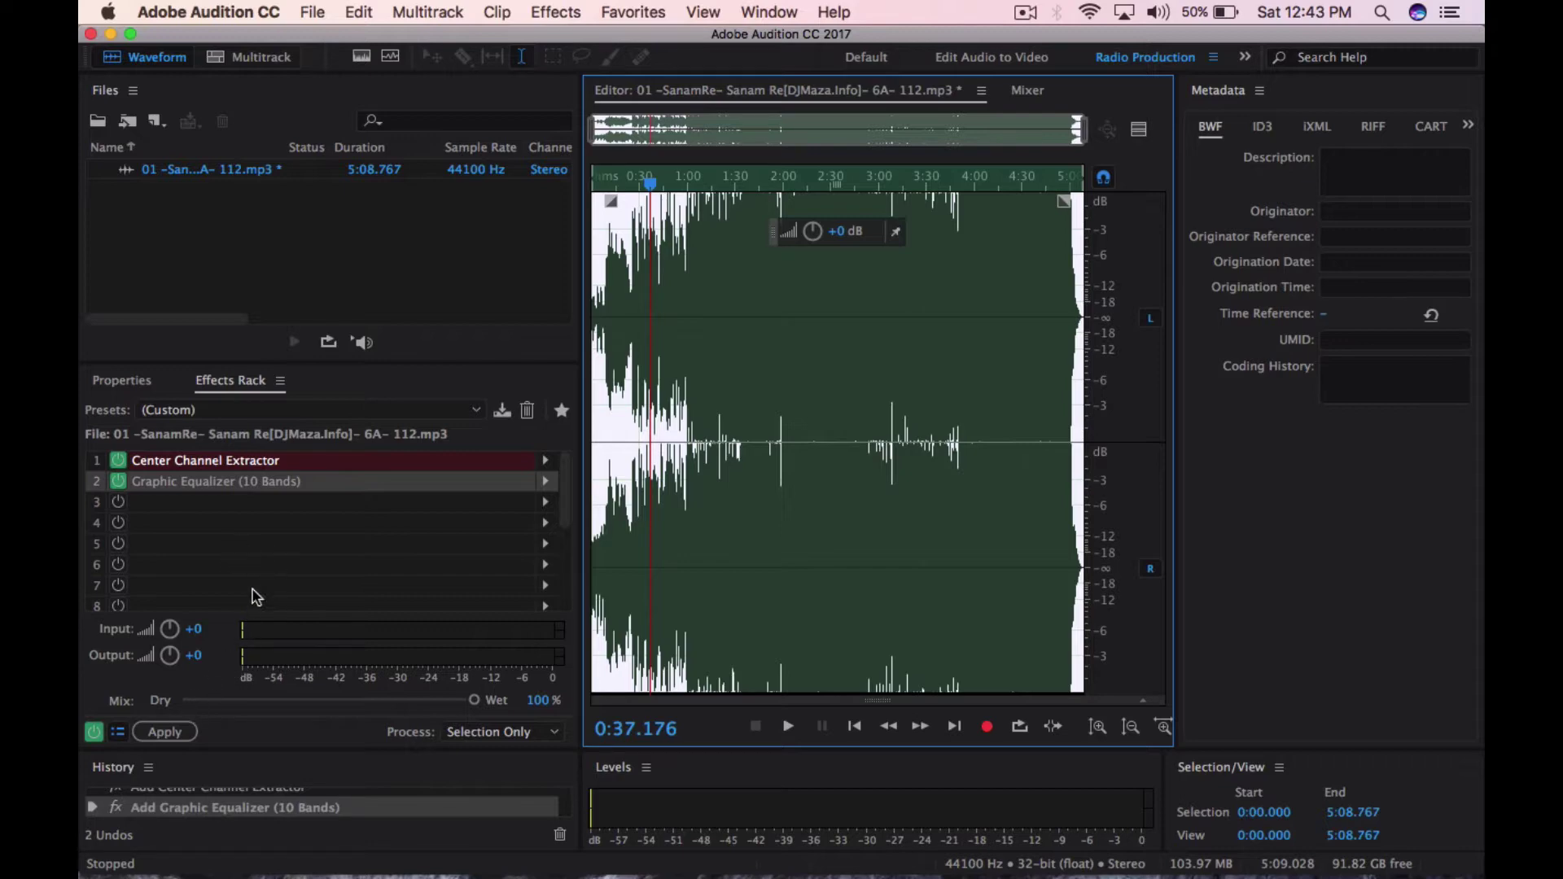
click(167, 733)
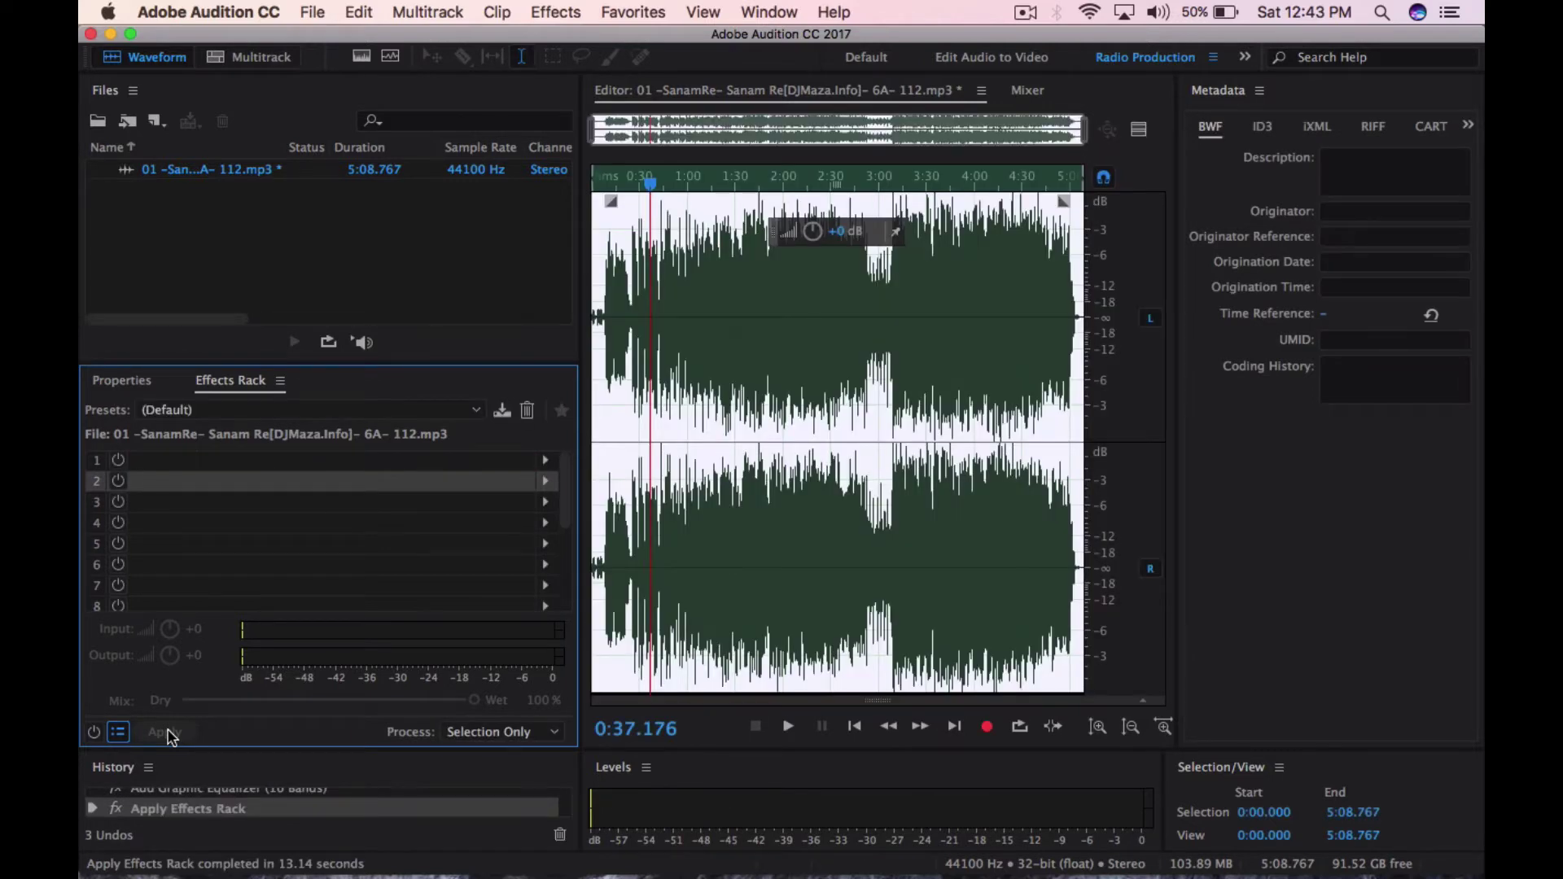
- Start exporting the processed song as an audio file and set the format to MP3 Audio (*.mp3)
click(313, 11)
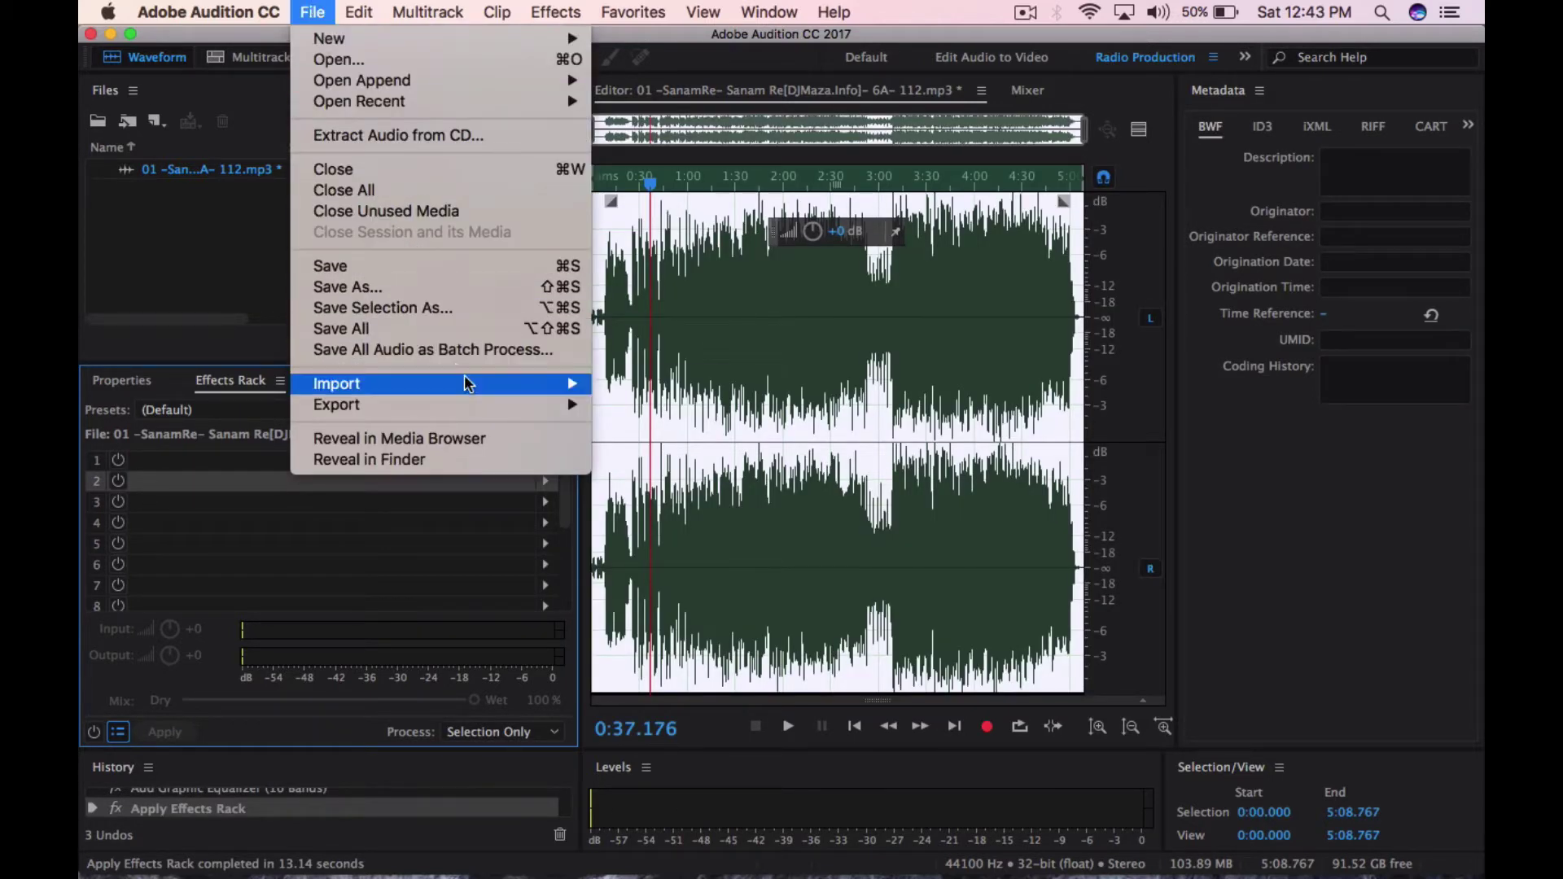
mouse_move(522, 405)
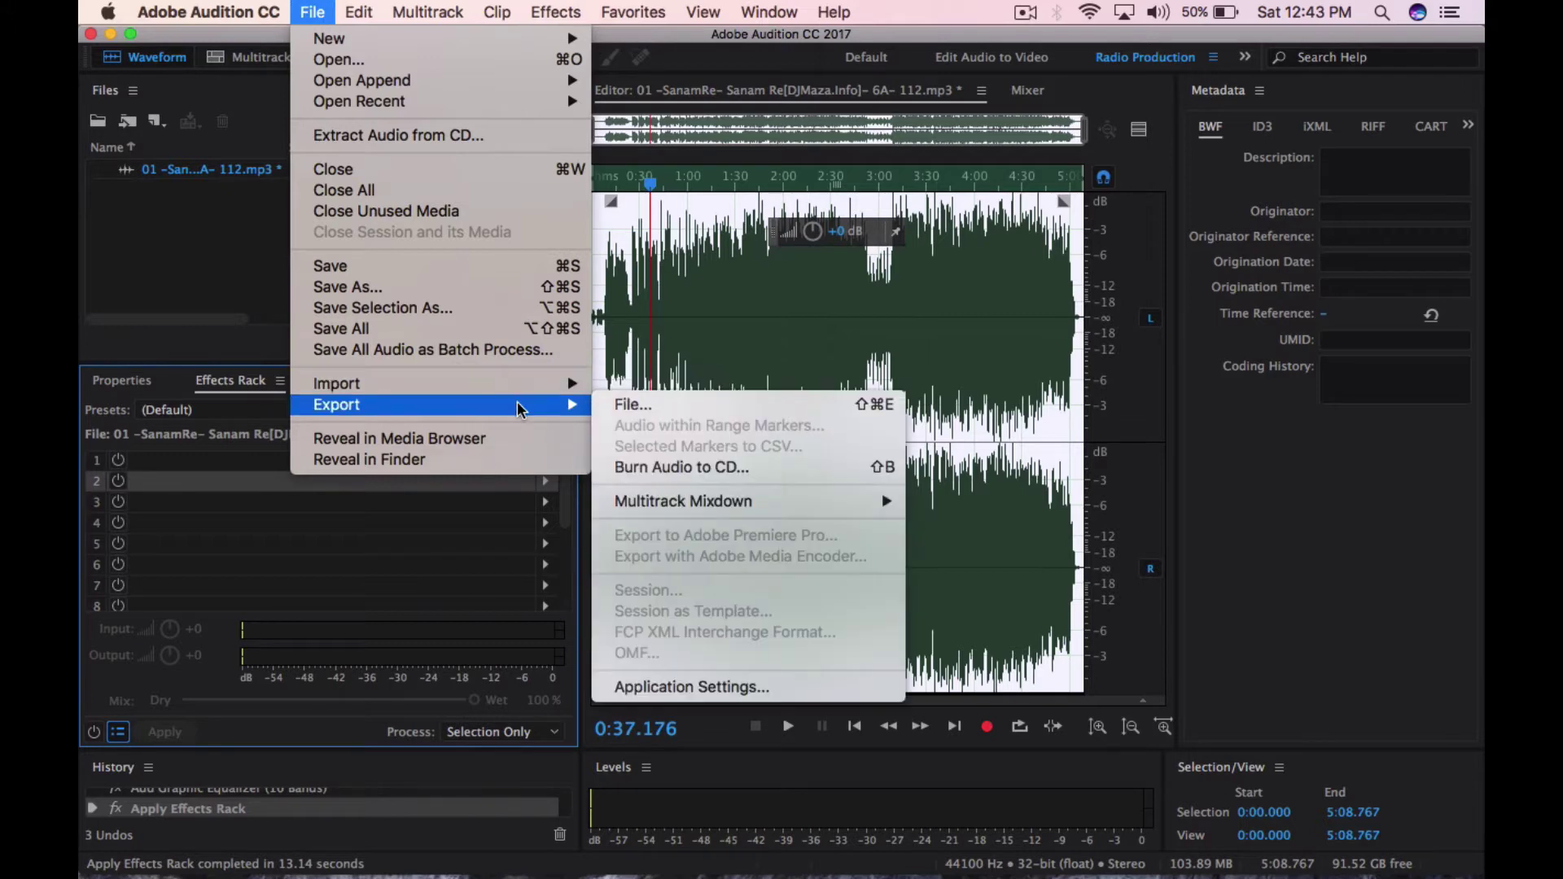
click(612, 407)
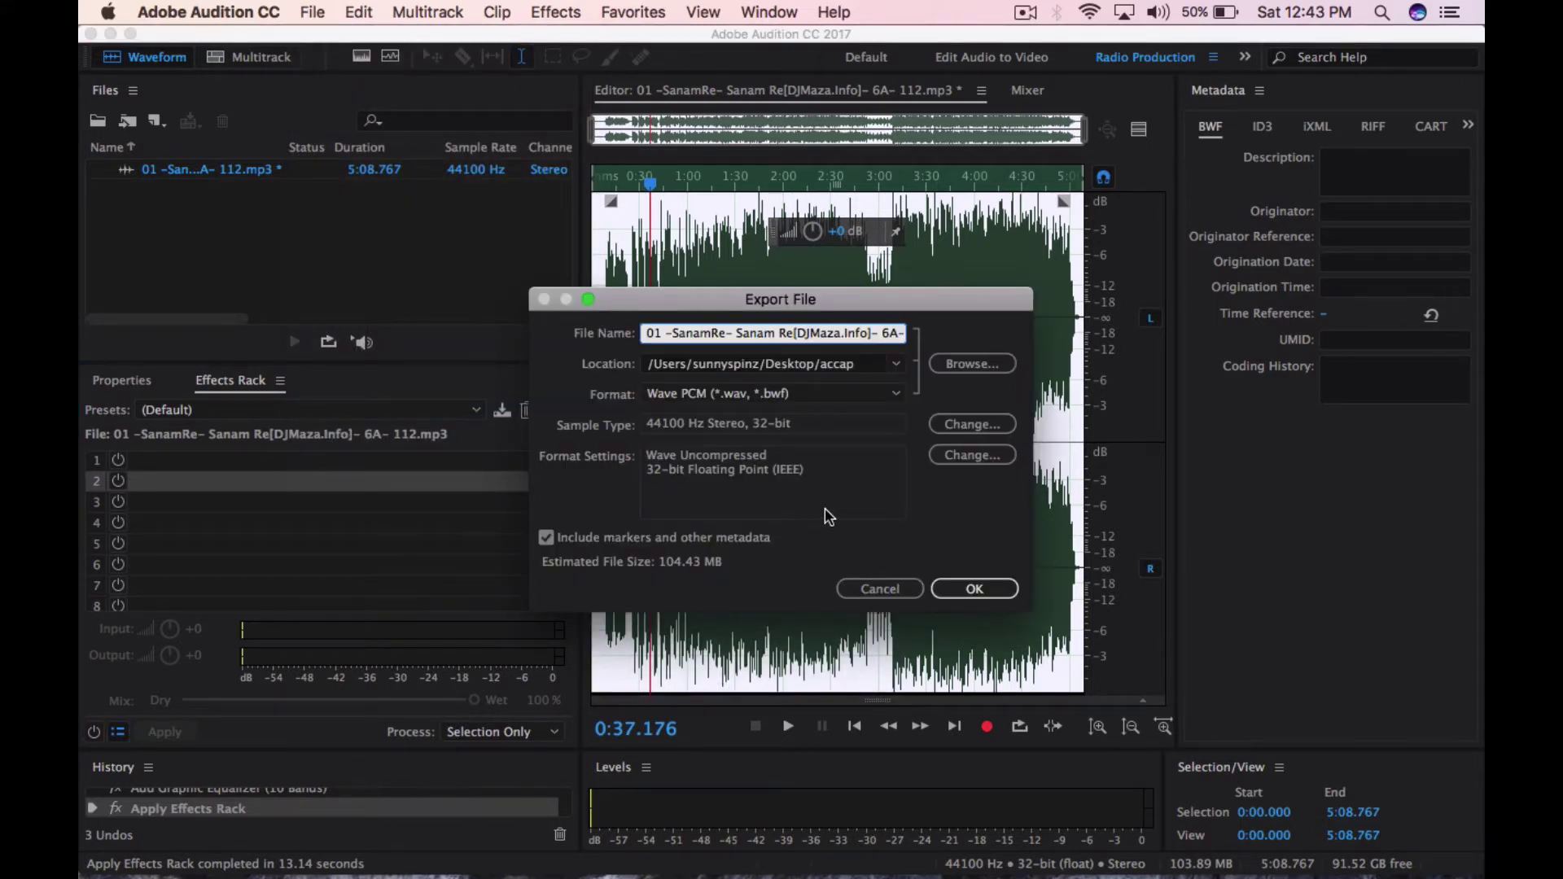
click(879, 394)
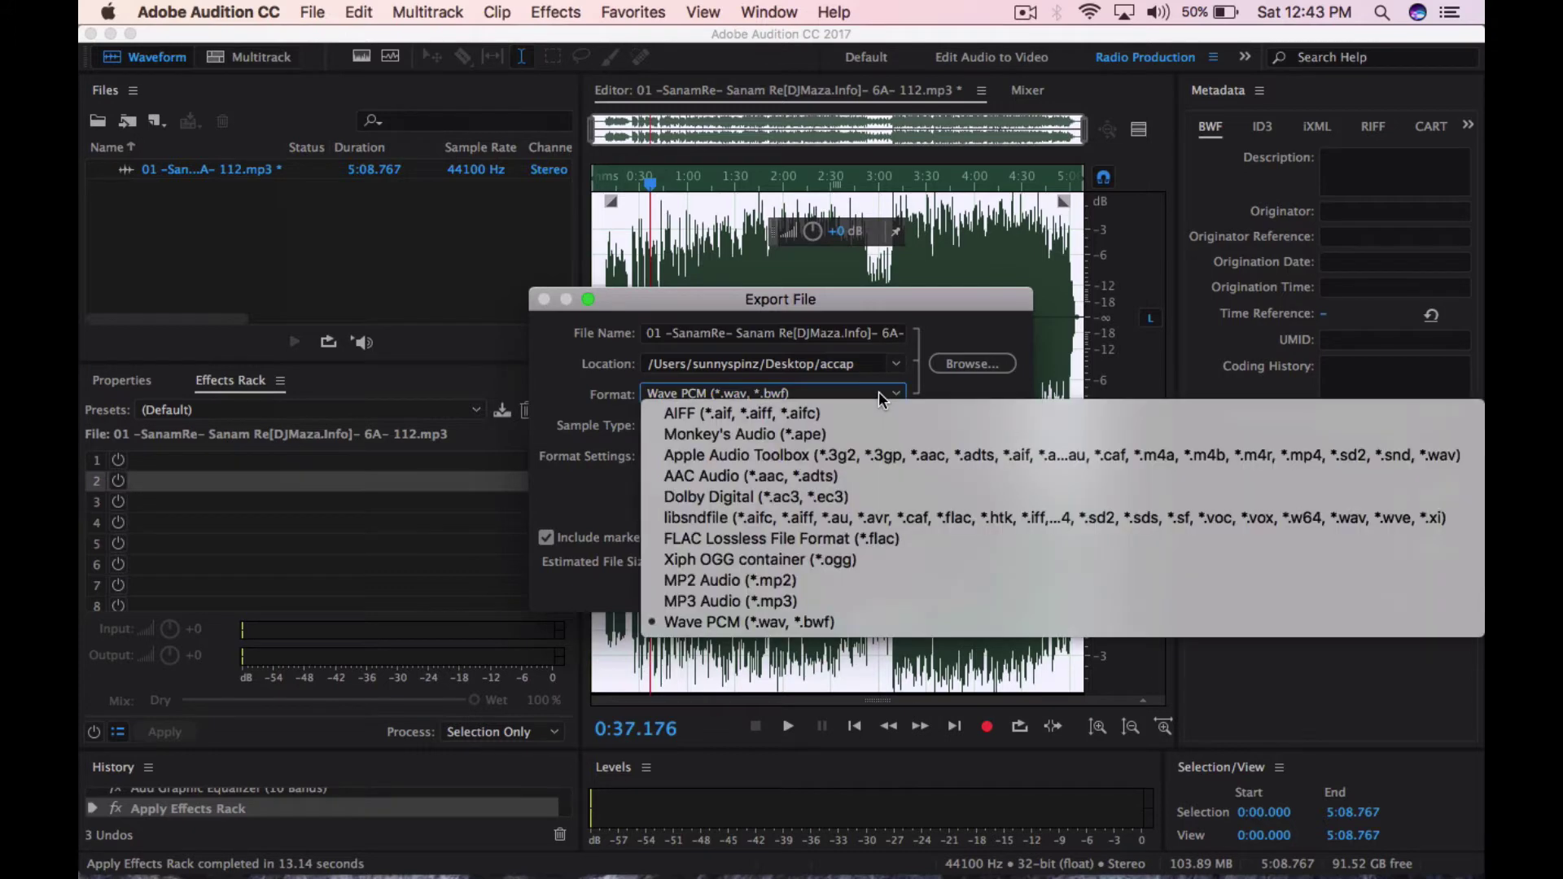
click(798, 603)
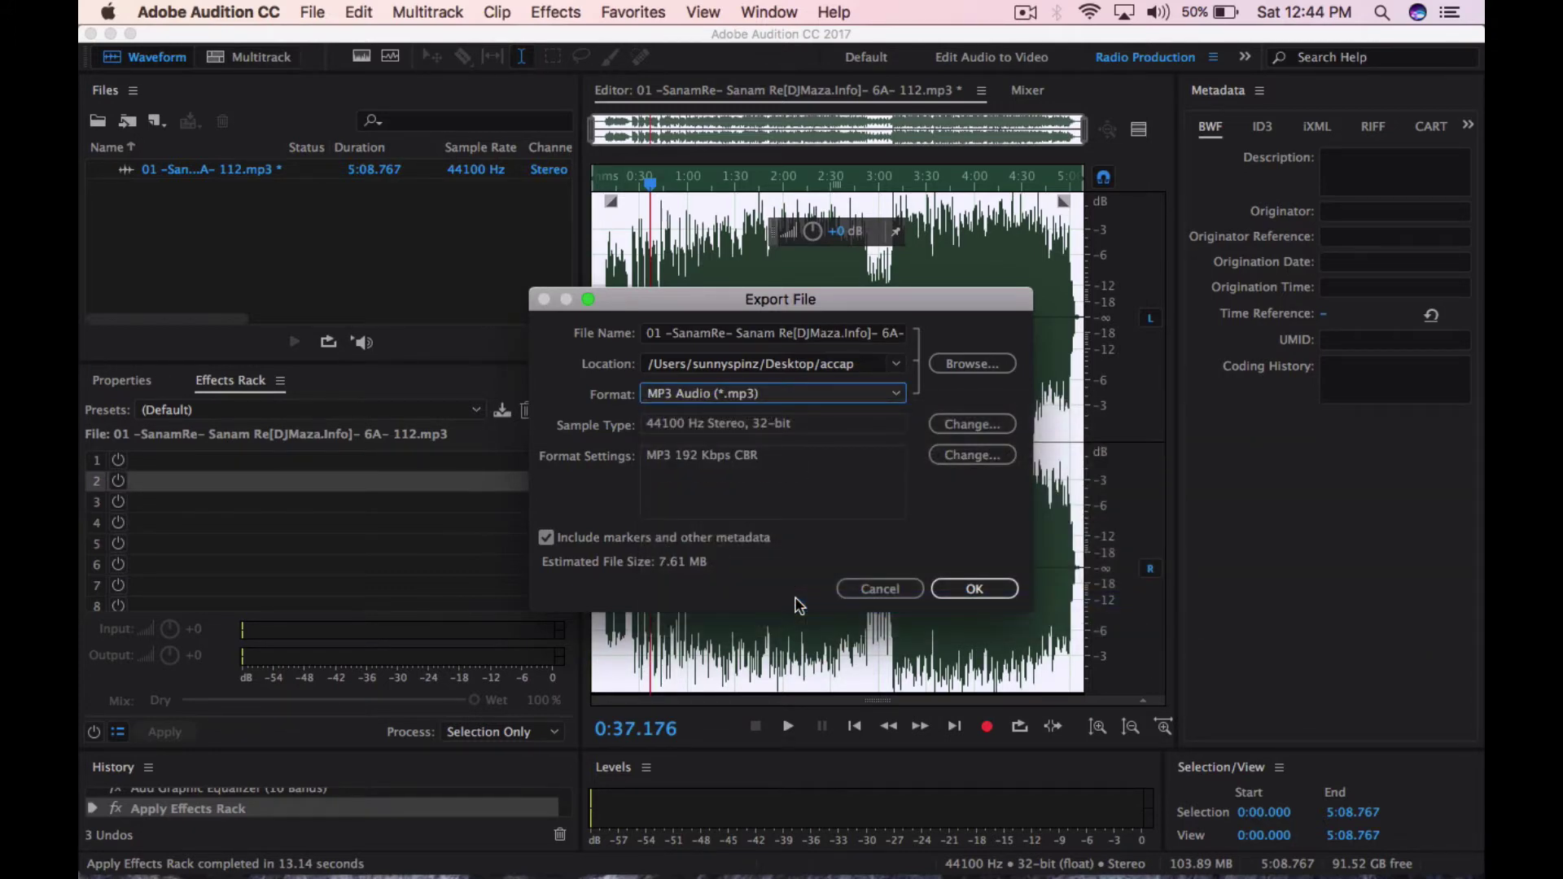
- Set the MP3 export's constant bitrate to 320 Kbps (44100 Hz) and export the file, accepting the lossy format
click(937, 458)
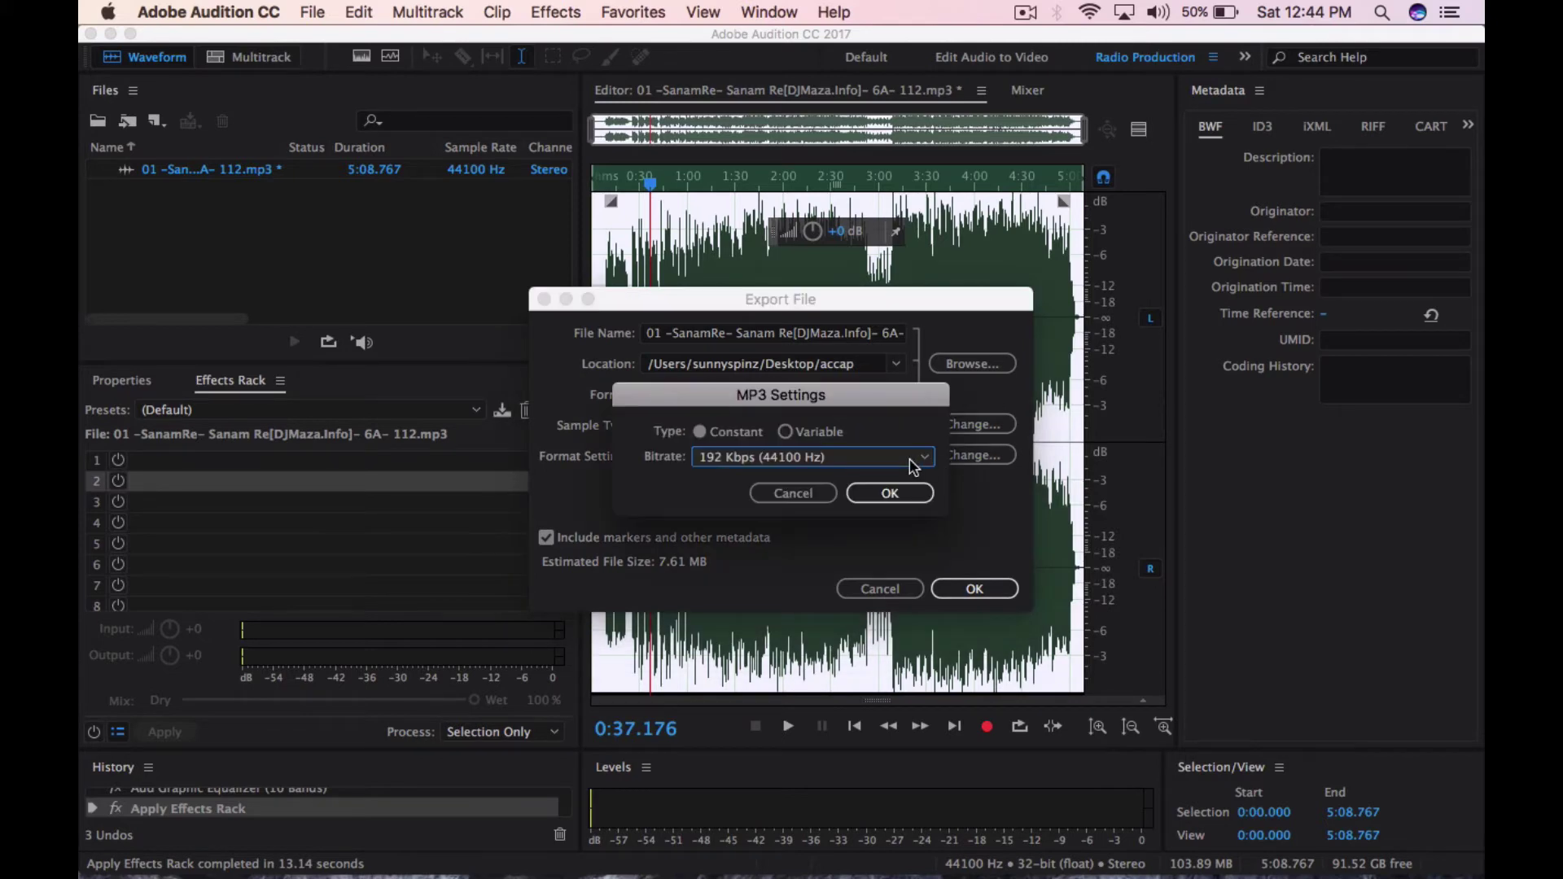
click(911, 460)
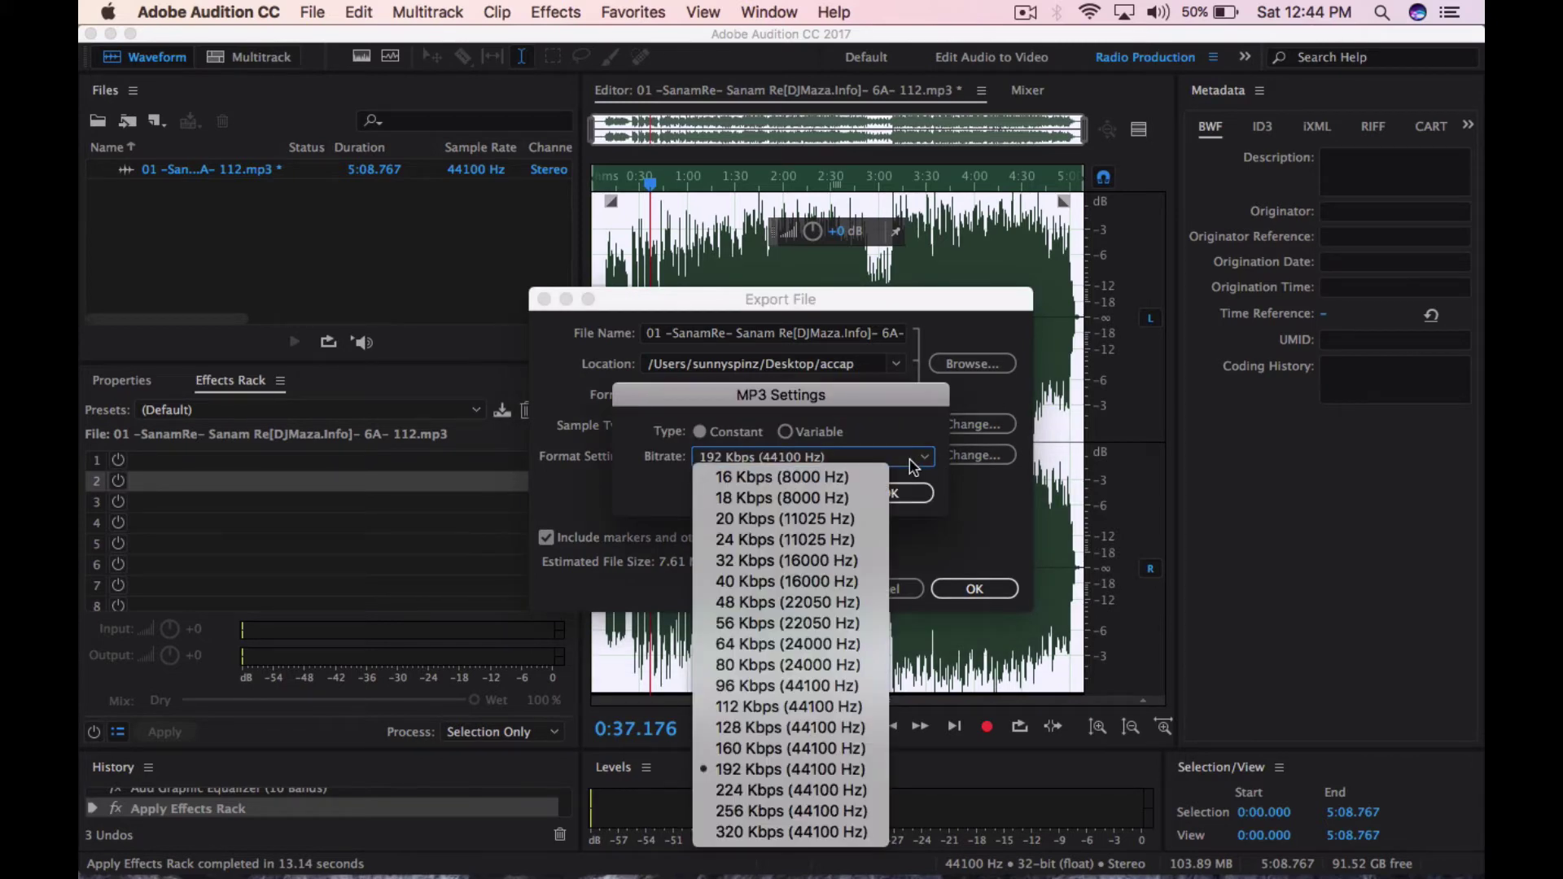
click(785, 832)
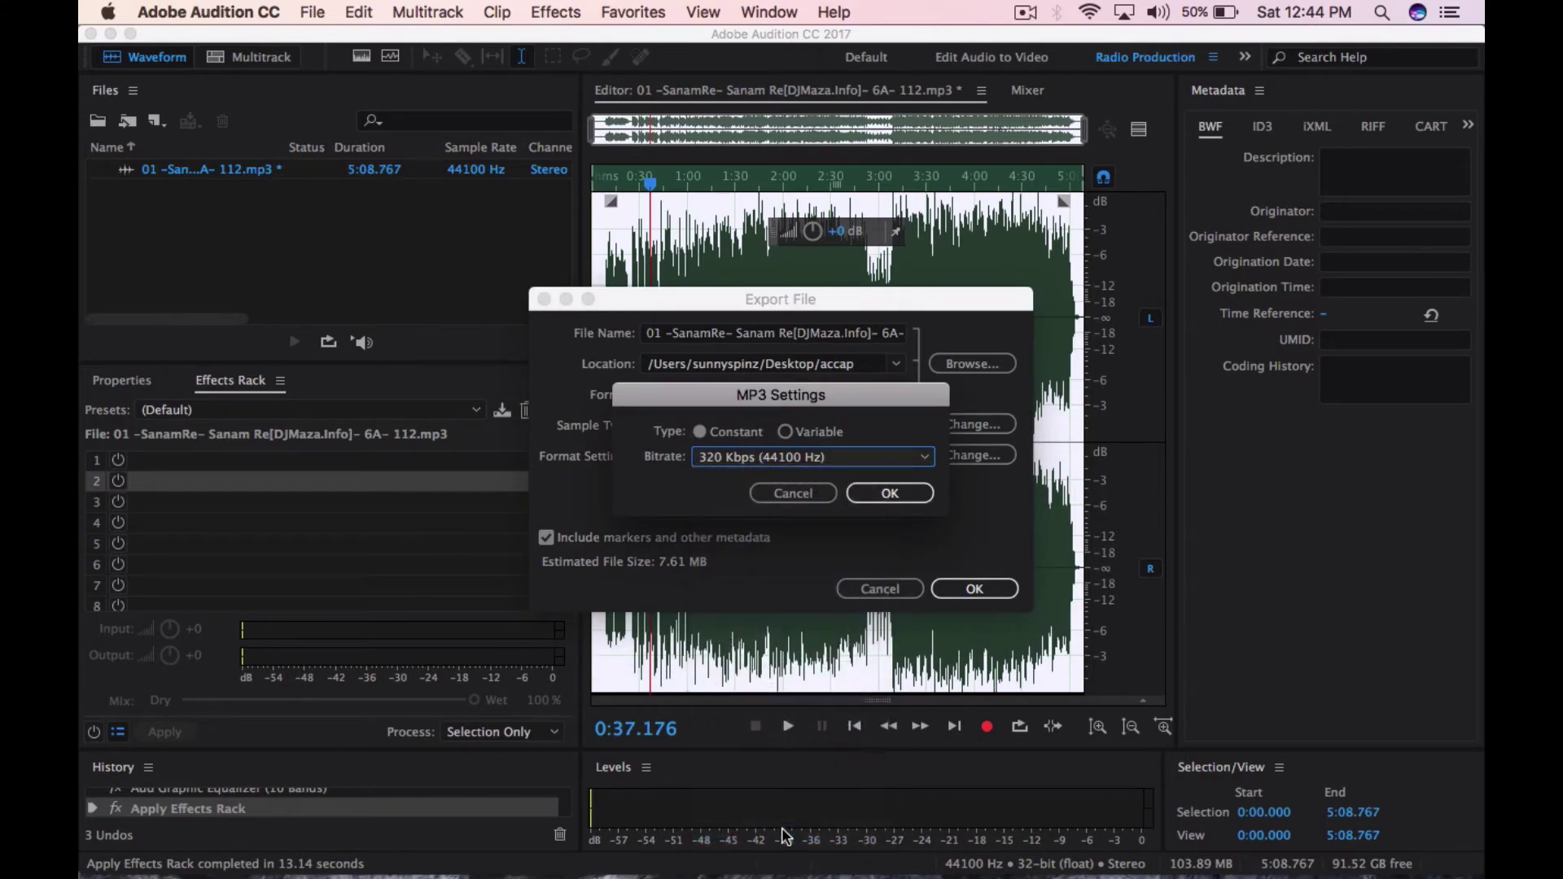
click(889, 494)
click(959, 588)
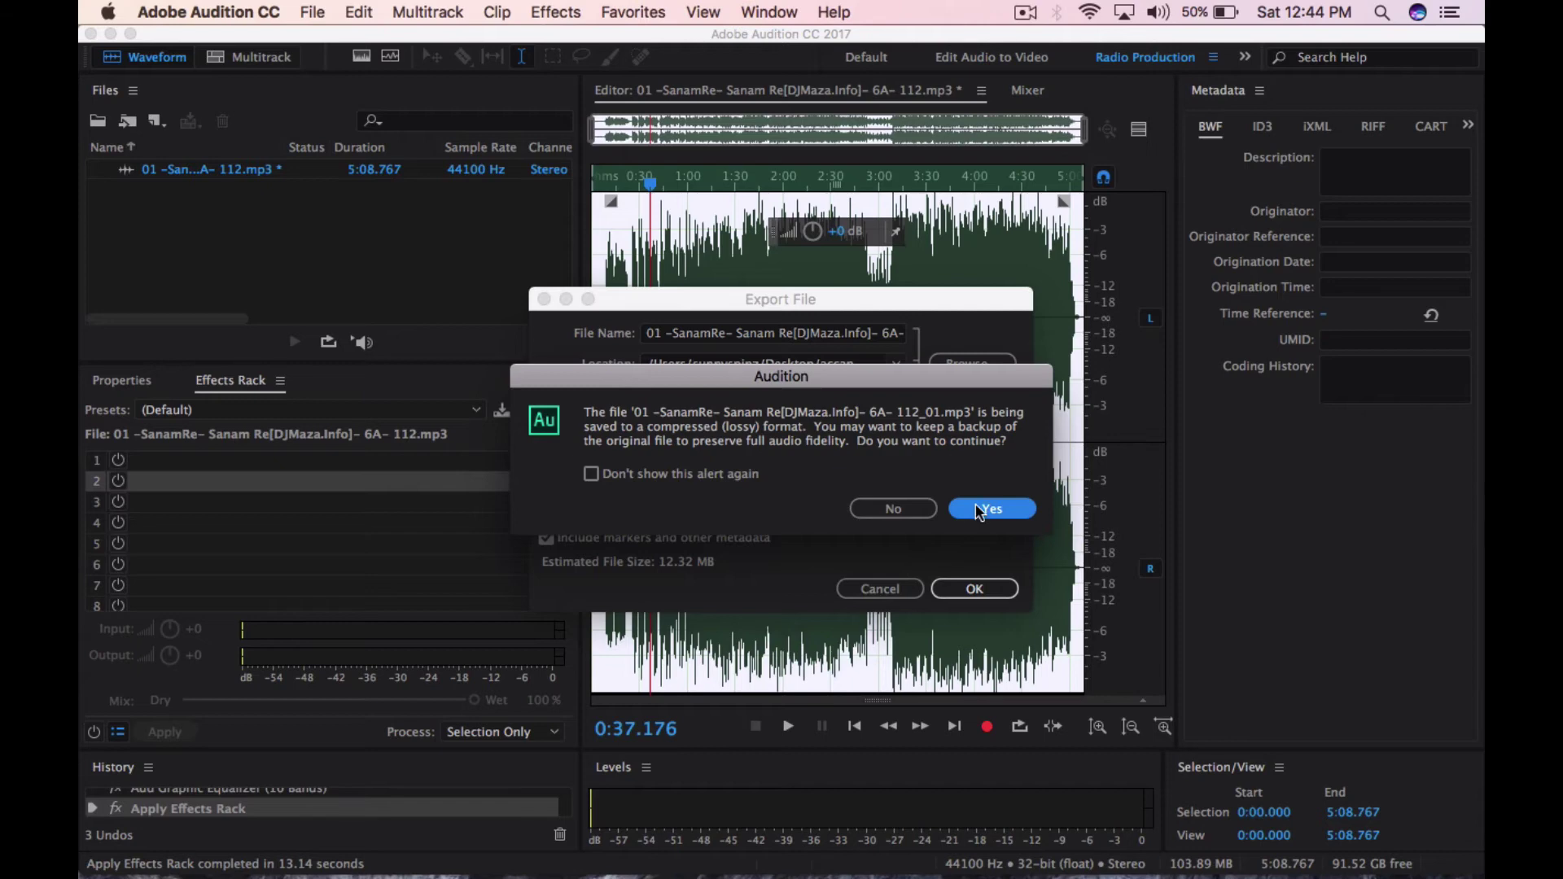
click(979, 509)
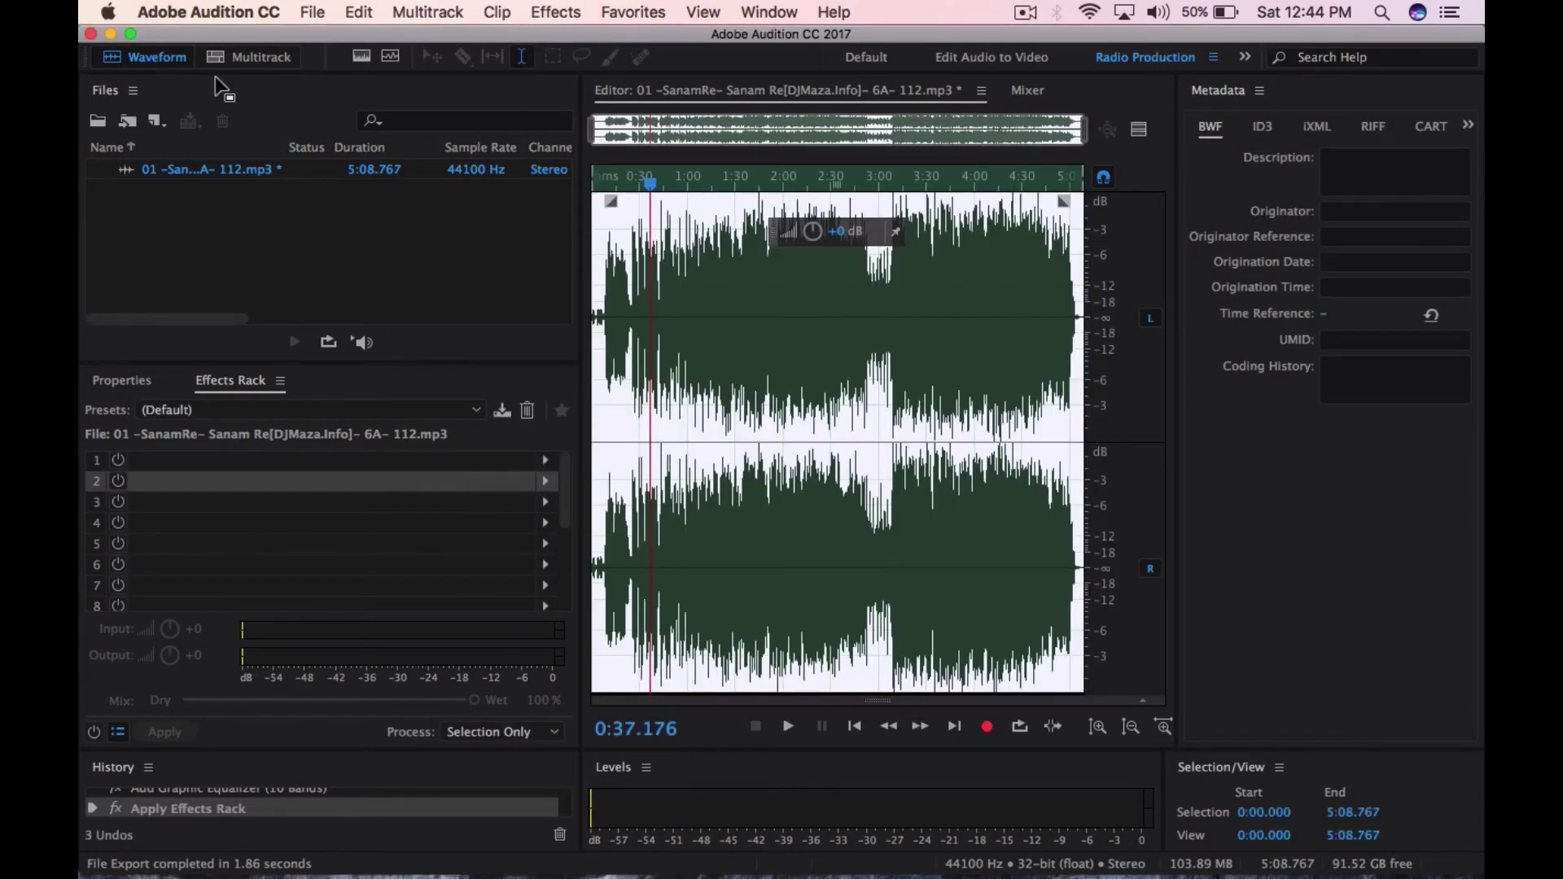
- Switch to Finder, open the accap folder on the desktop and preview the exported MP3, skipping ahead to about 0:36
click(111, 34)
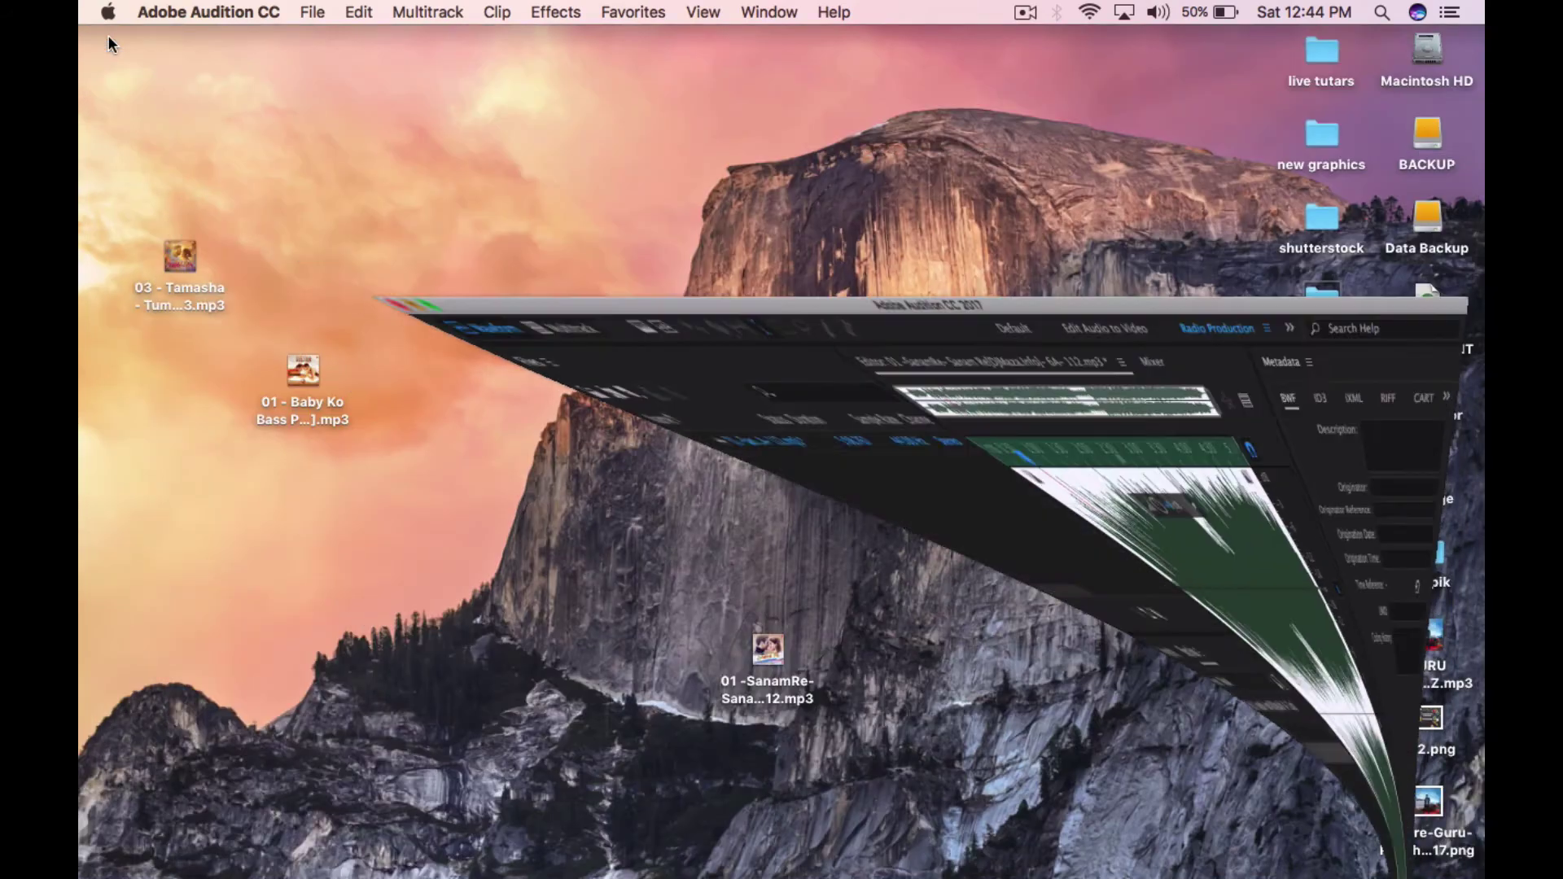
double_click(1302, 299)
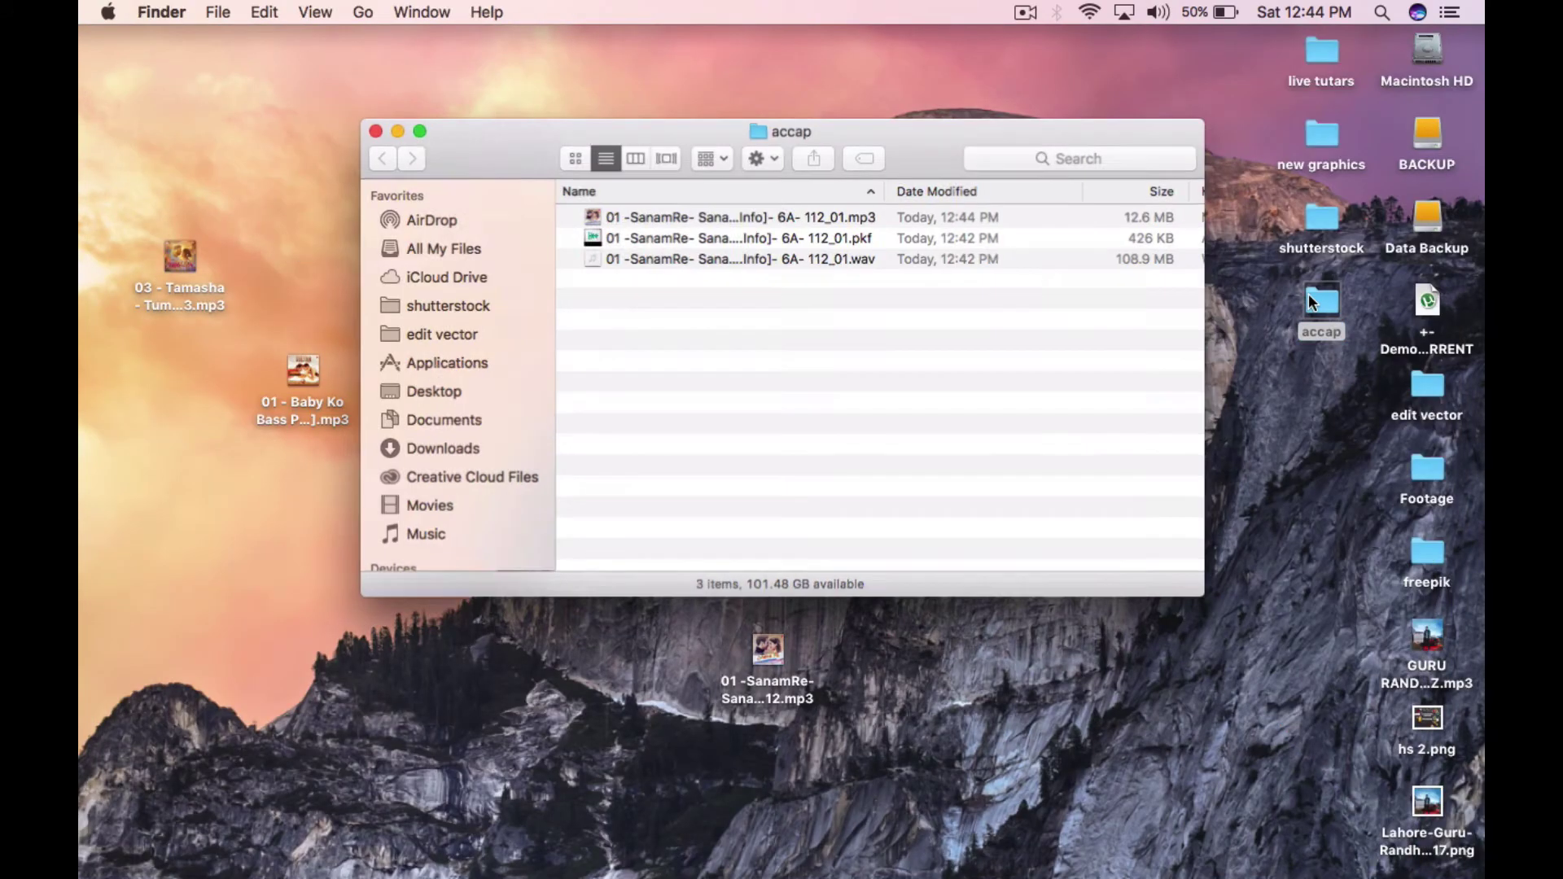
click(712, 216)
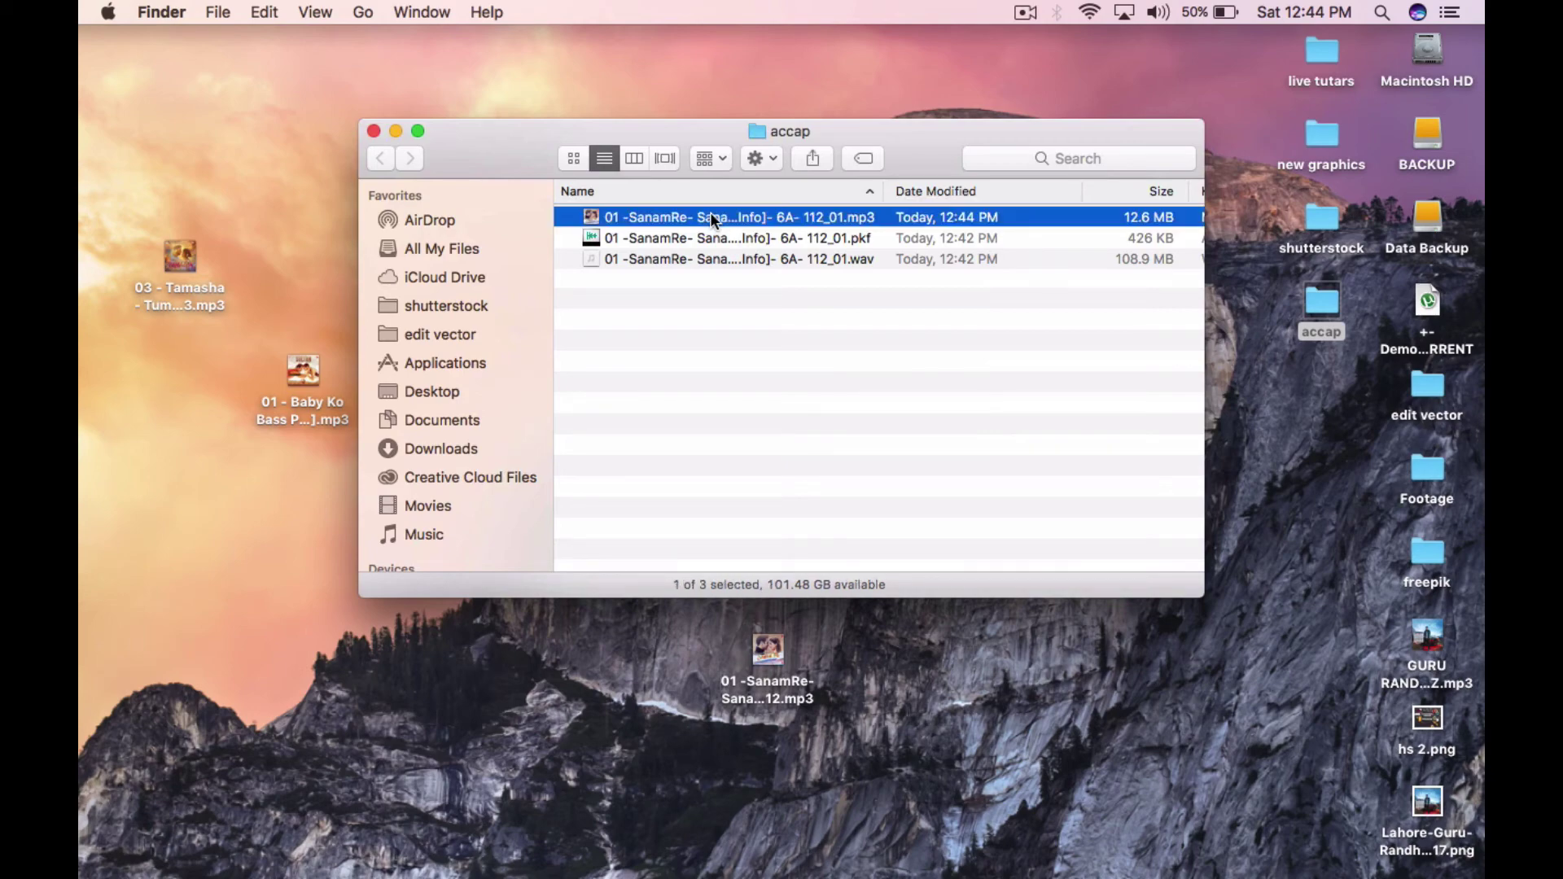
key(space)
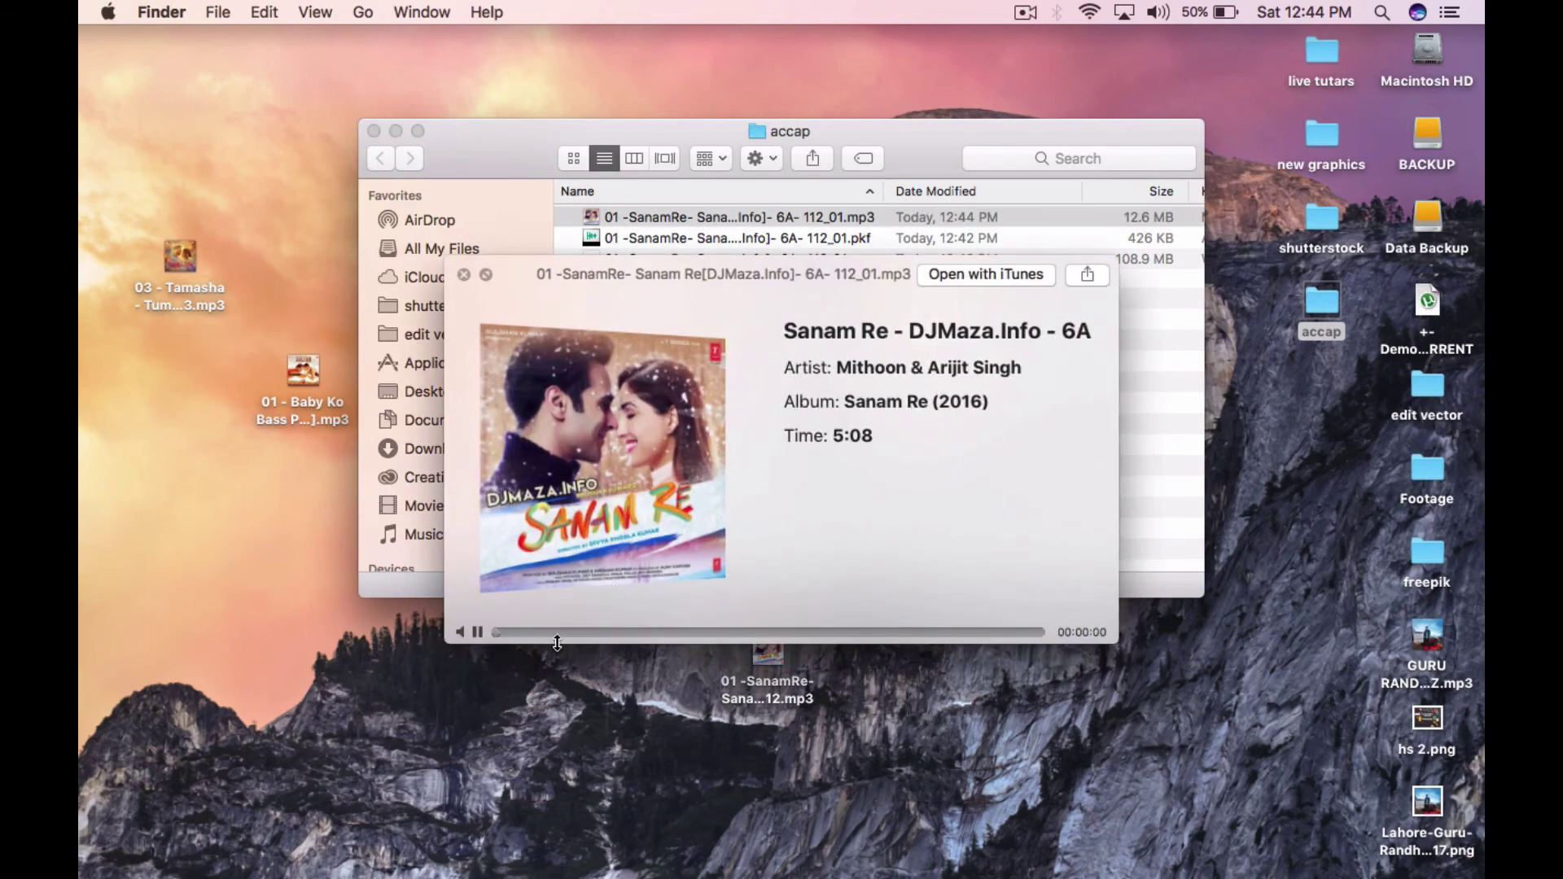
click(524, 633)
click(560, 634)
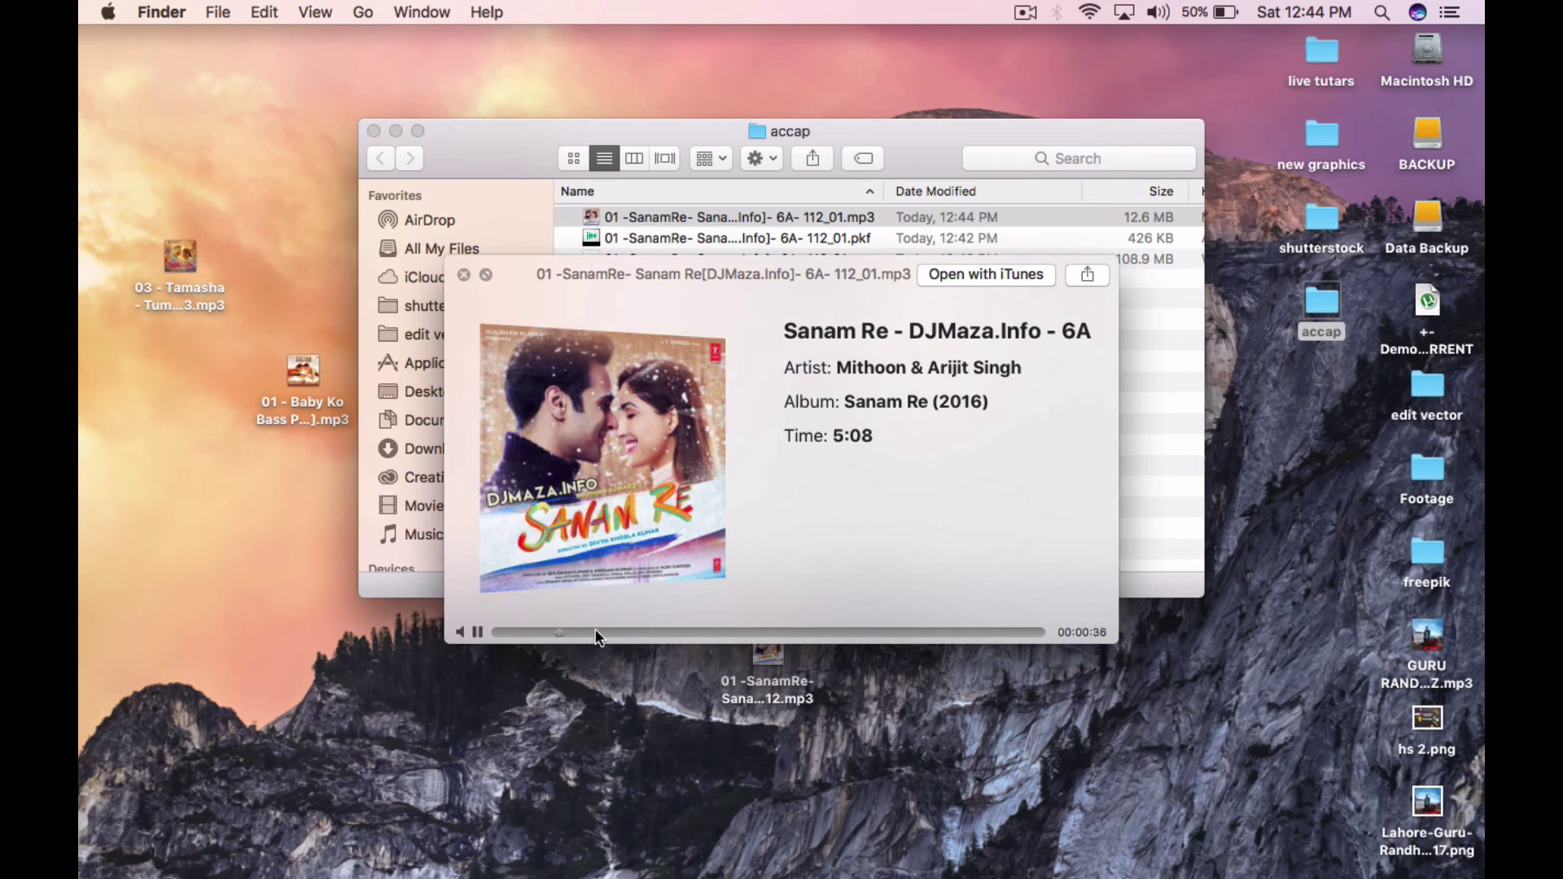